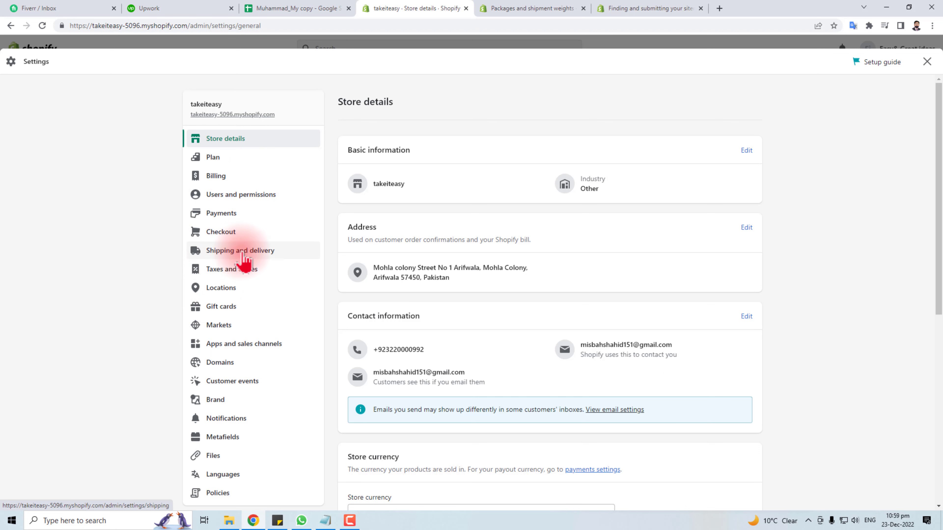
- Open the General profile under the general shipping rates in the store's Shipping and delivery settings
{"action": "left_click", "coordinate": [244, 256]}
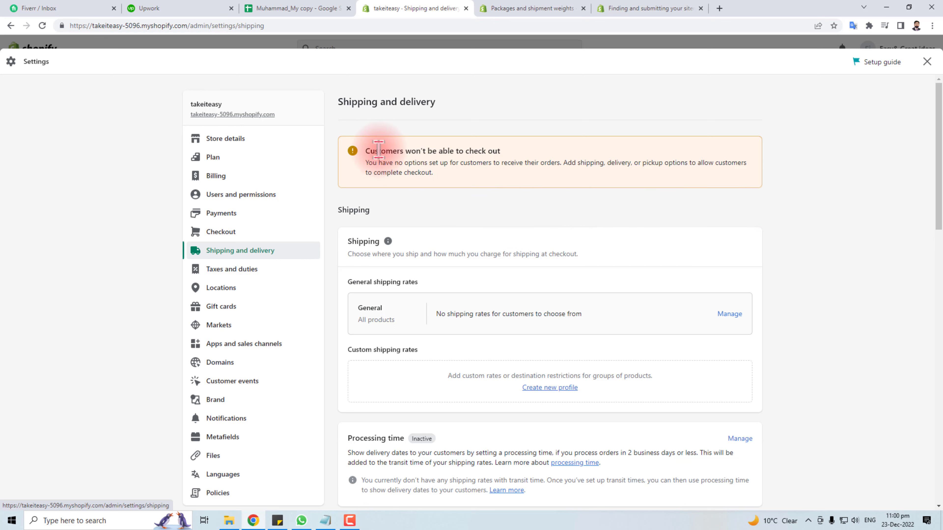
{"action": "left_click_drag", "start_coordinate": [365, 151], "coordinate": [526, 185]}
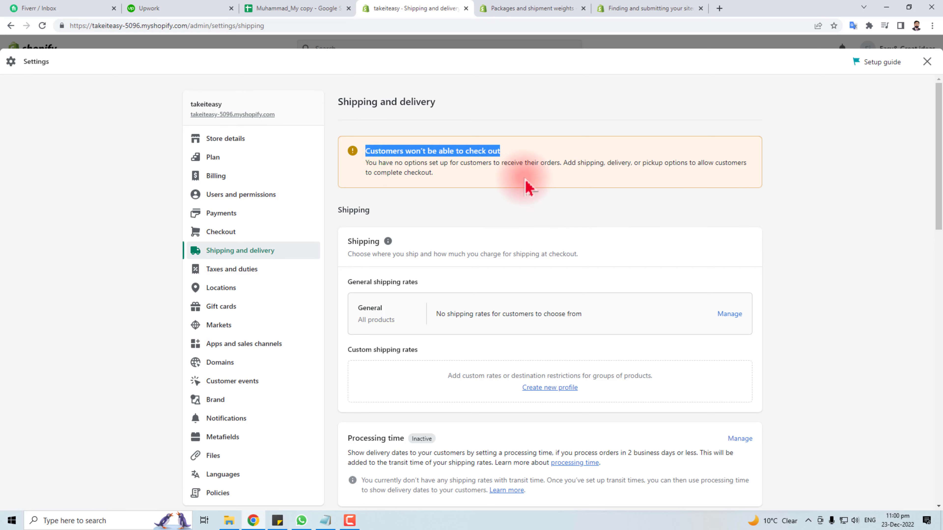
{"action": "left_click", "coordinate": [533, 211]}
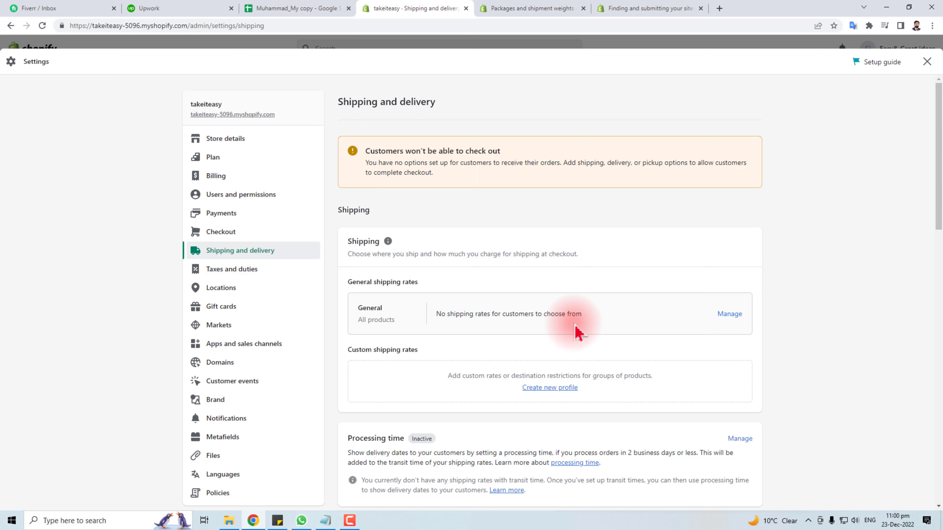
{"action": "double_click", "coordinate": [353, 211]}
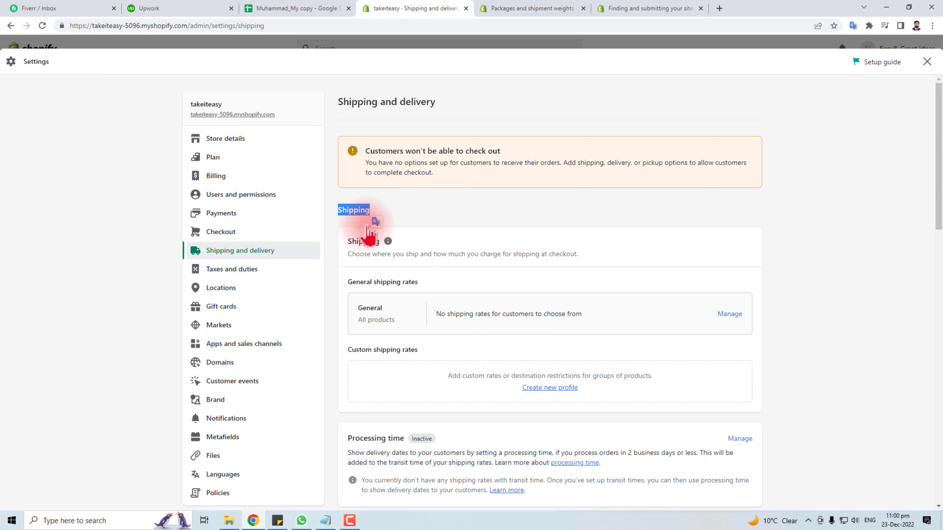
{"action": "left_click_drag", "start_coordinate": [348, 240], "coordinate": [379, 241]}
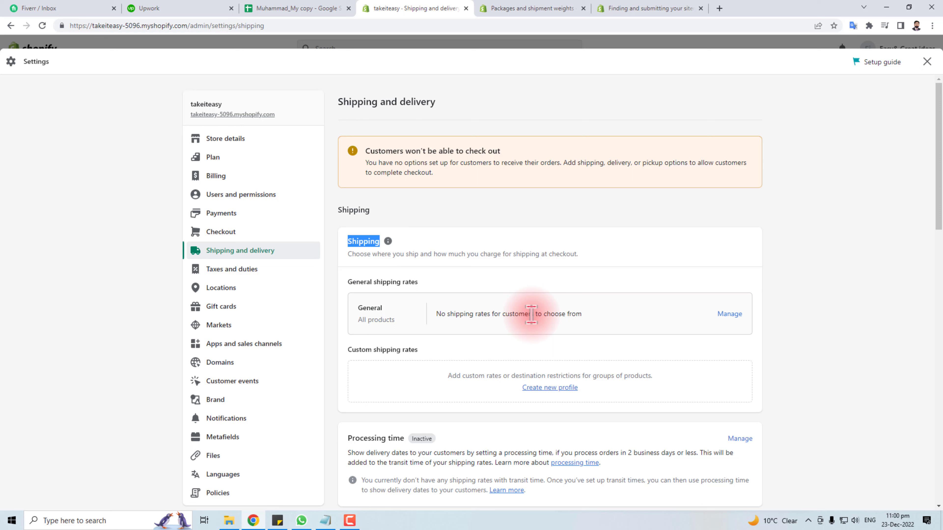
{"action": "double_click", "coordinate": [359, 308]}
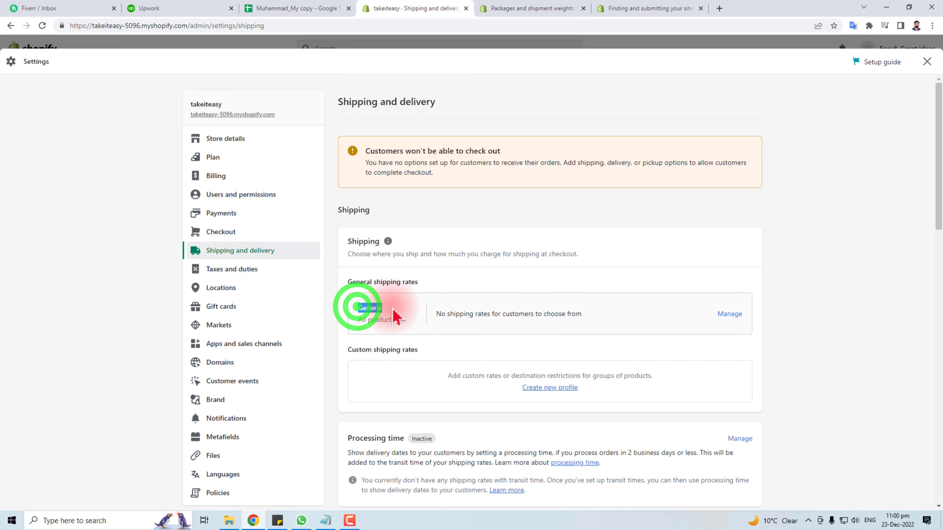
{"action": "left_click", "coordinate": [731, 315]}
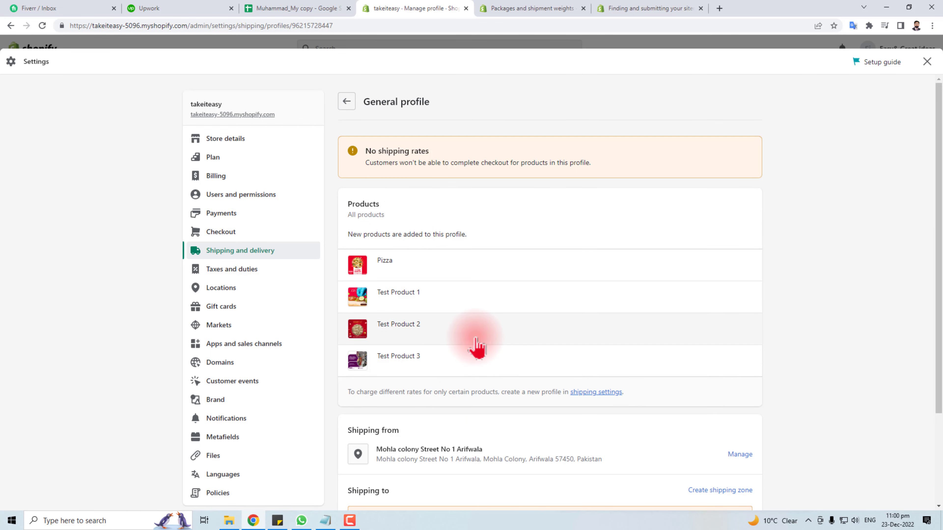
- Create a shipping zone named "pakitan" in the General profile that covers the country Pakistan
{"action": "scroll", "coordinate": [477, 345], "scroll_direction": "down", "scroll_amount": 3}
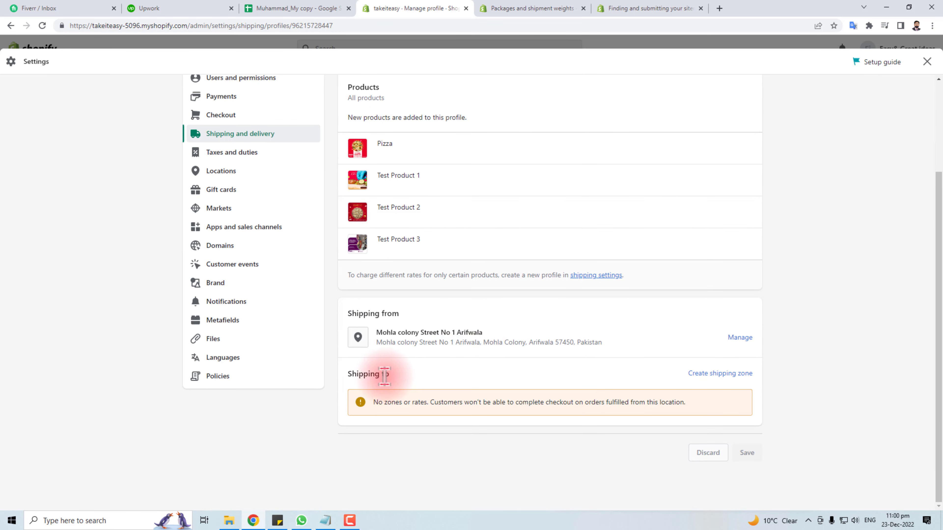
{"action": "left_click", "coordinate": [719, 375]}
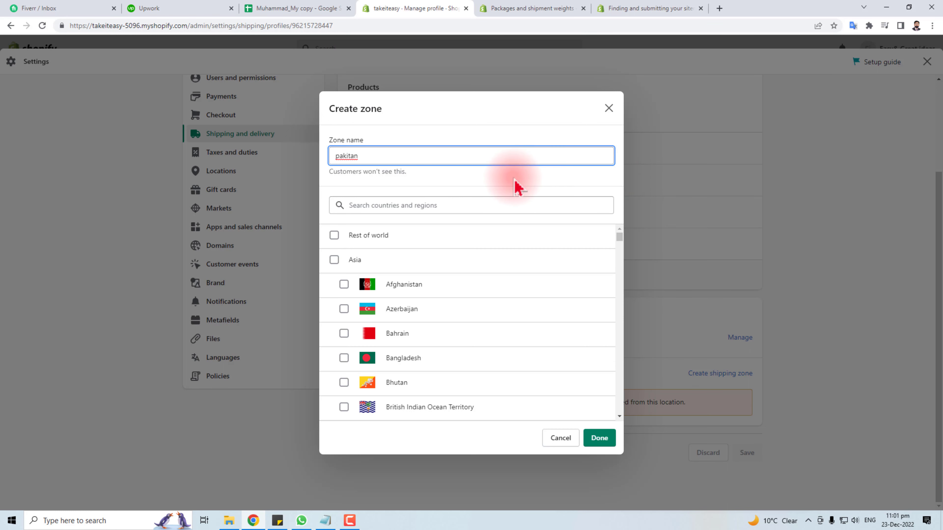
{"action": "left_click", "coordinate": [399, 205]}
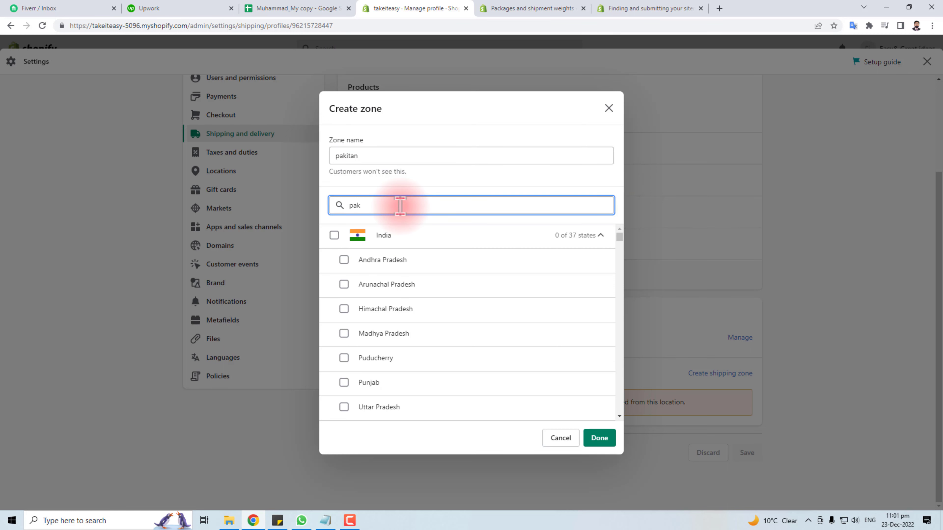
{"action": "type", "text": "pakistan"}
{"action": "left_click", "coordinate": [361, 241]}
{"action": "left_click", "coordinate": [372, 231]}
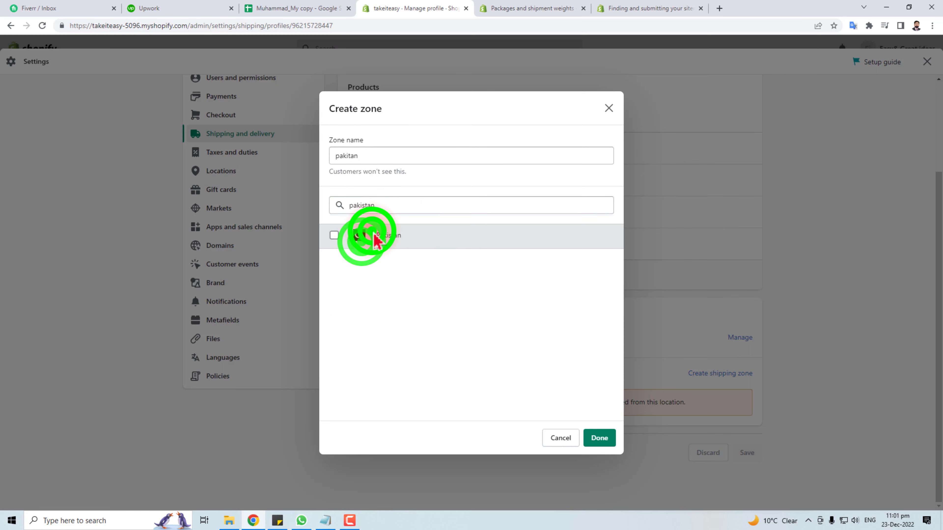
{"action": "left_click", "coordinate": [599, 438]}
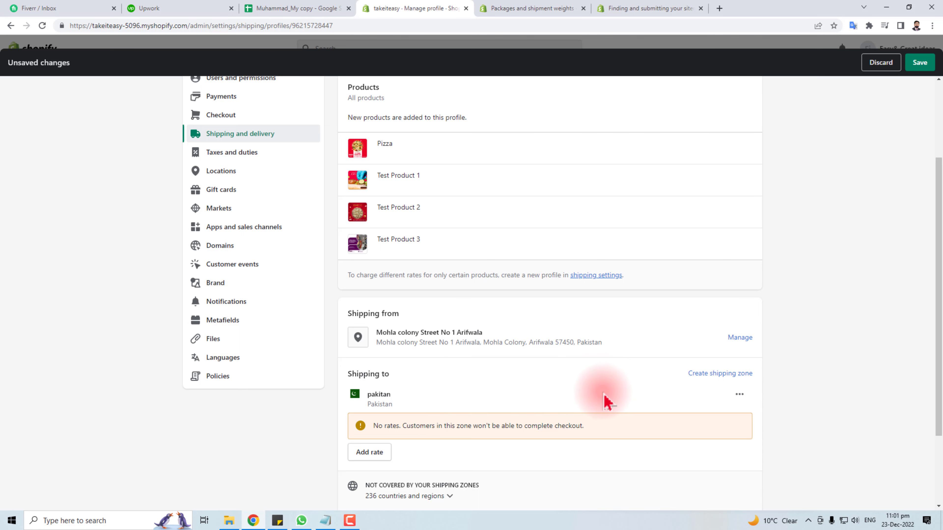
- Add a self-set rate named "Free" with a price of Rs 0.00 to the Pakistan zone
{"action": "scroll", "coordinate": [611, 405], "scroll_direction": "down", "scroll_amount": 1}
{"action": "scroll", "coordinate": [610, 405], "scroll_direction": "down", "scroll_amount": 2}
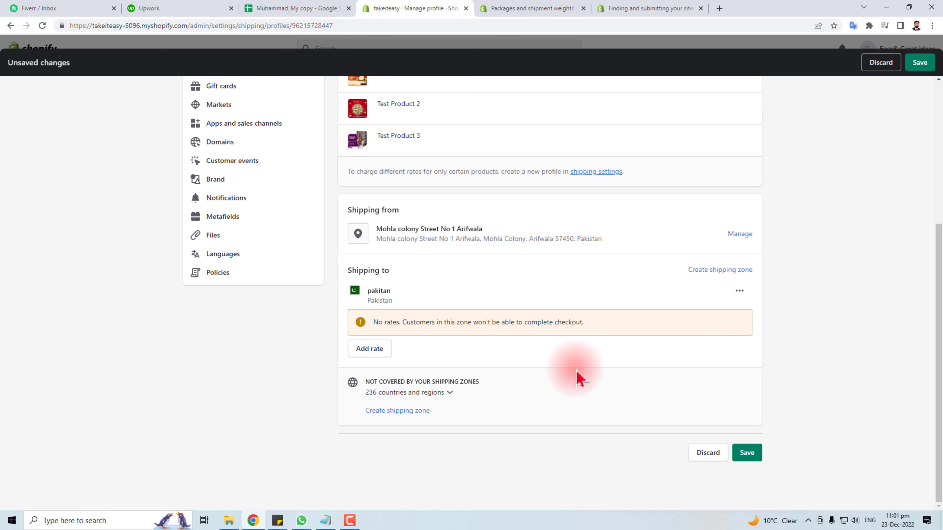
{"action": "left_click", "coordinate": [375, 351]}
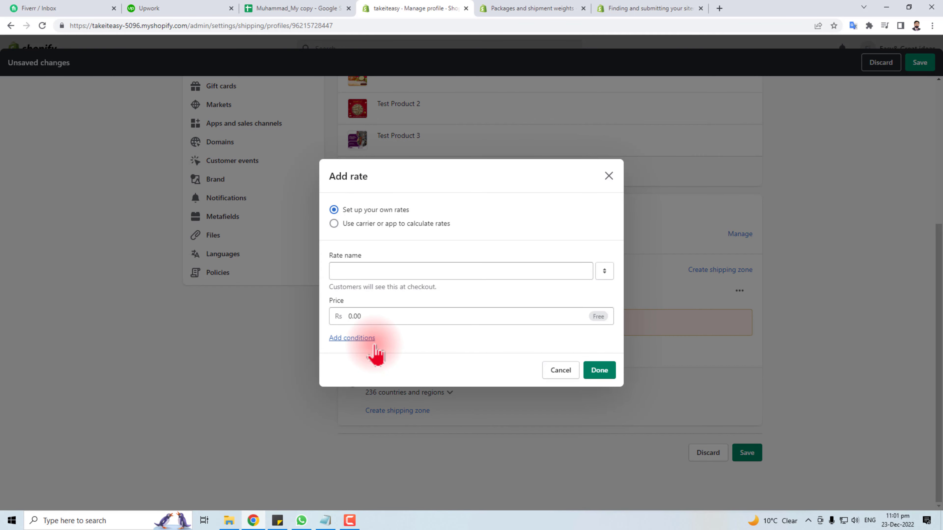
{"action": "left_click", "coordinate": [355, 275]}
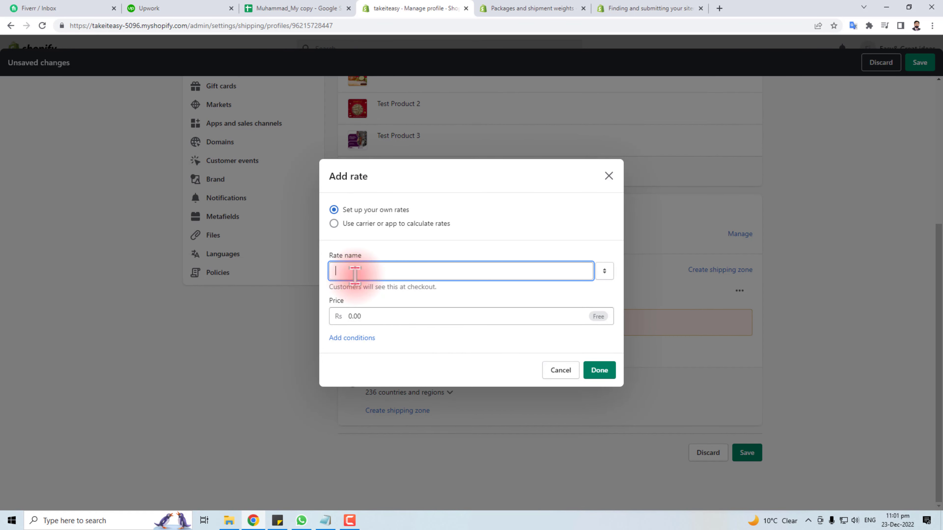
{"action": "type", "text": "Free"}
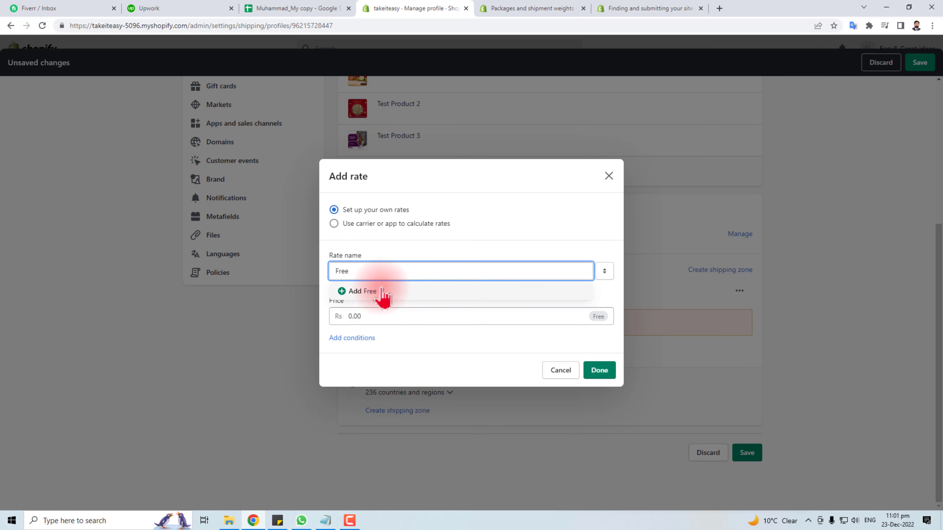
{"action": "left_click_drag", "start_coordinate": [354, 271], "coordinate": [326, 277]}
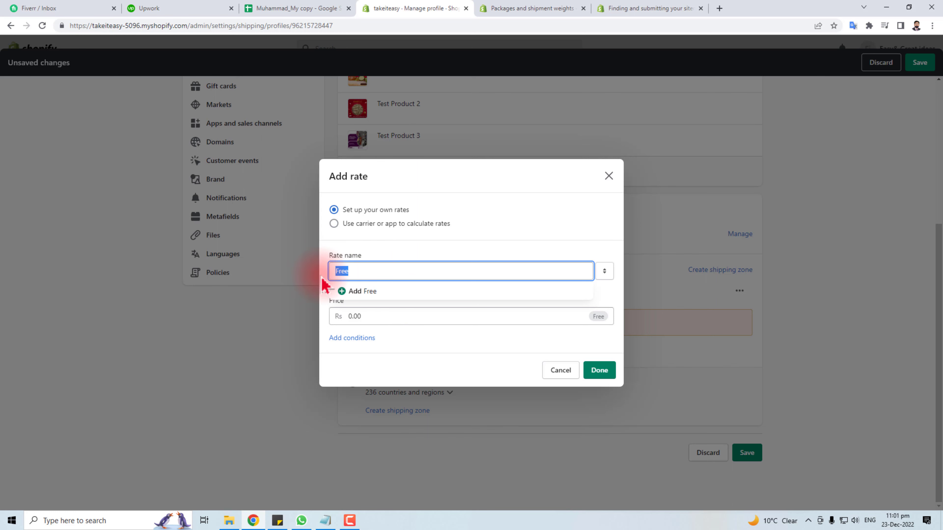
{"action": "left_click", "coordinate": [370, 316]}
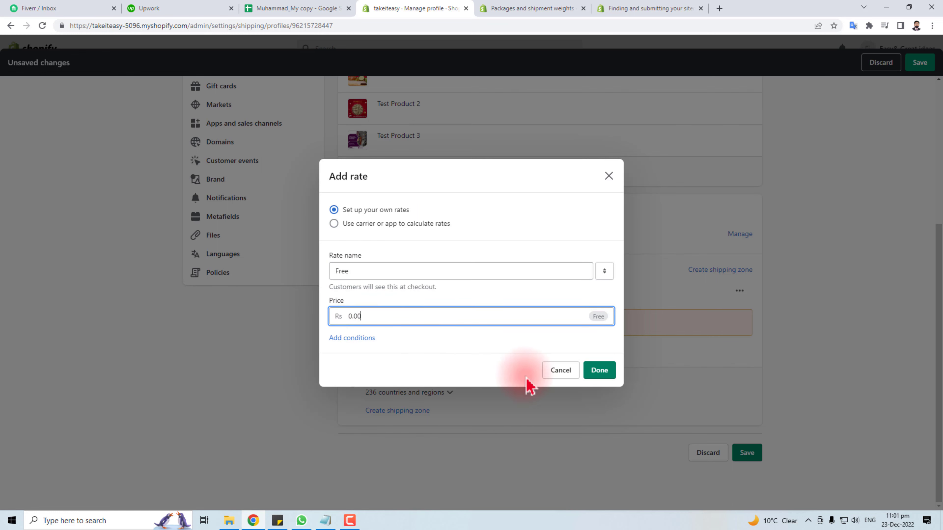
{"action": "left_click", "coordinate": [599, 369]}
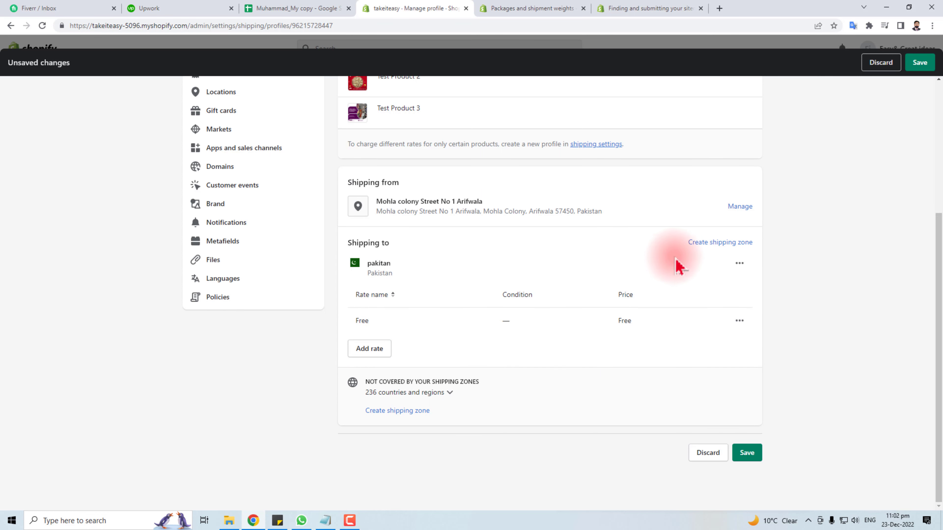
- Create a second shipping zone named "Asia" that includes the whole Asia region
{"action": "left_click", "coordinate": [722, 242]}
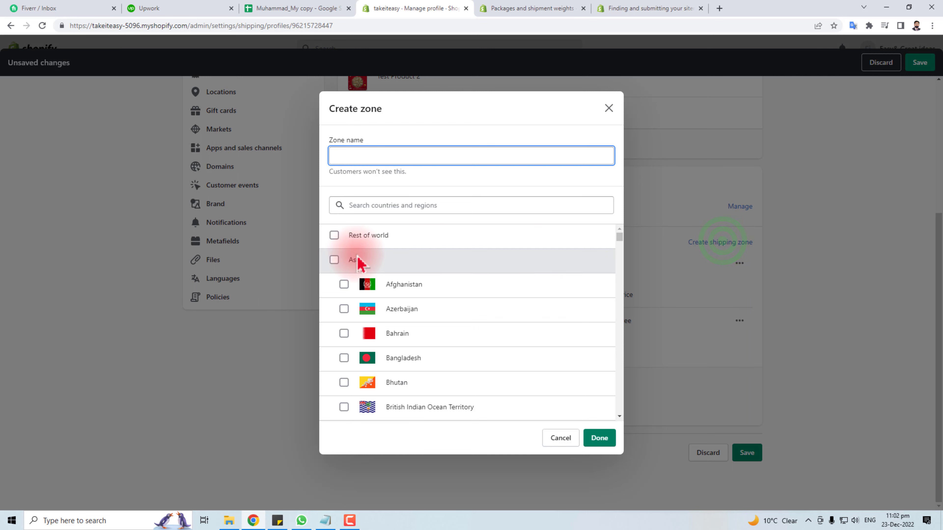
{"action": "left_click", "coordinate": [334, 260]}
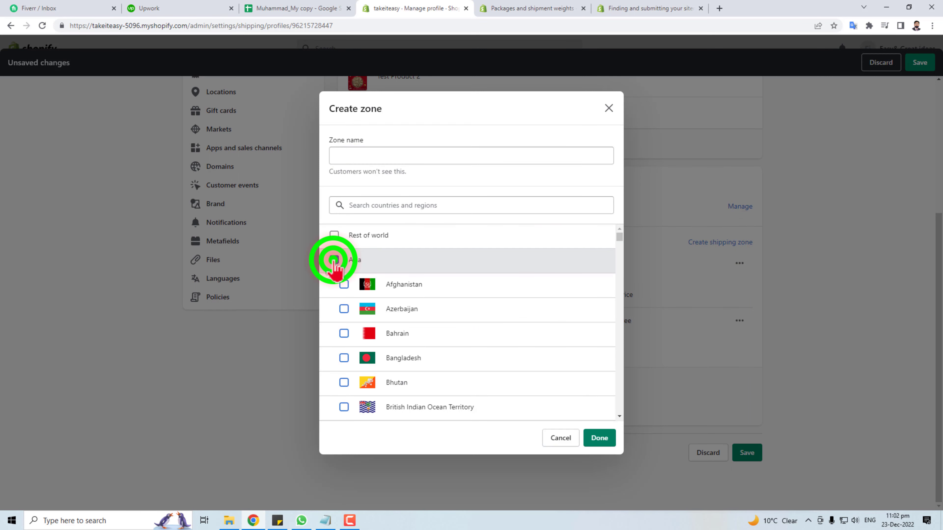
{"action": "left_click", "coordinate": [365, 157]}
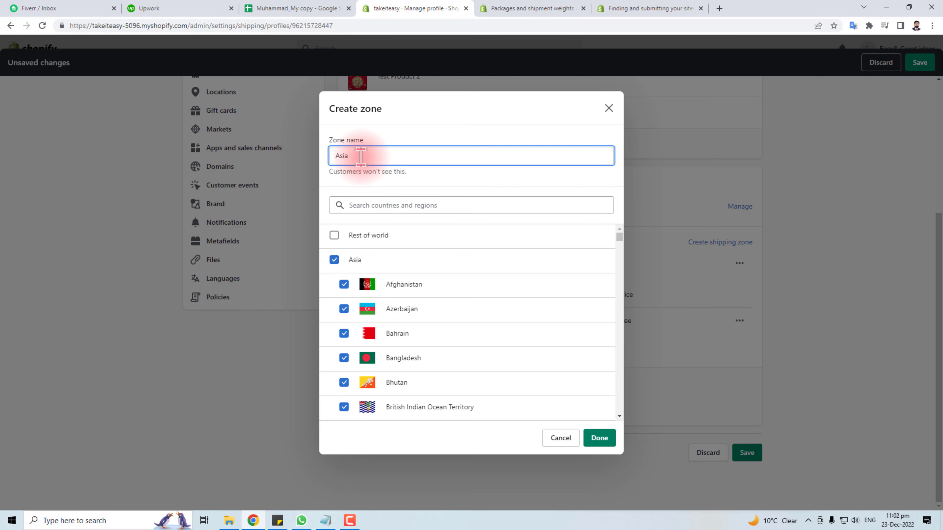
{"action": "left_click", "coordinate": [602, 438]}
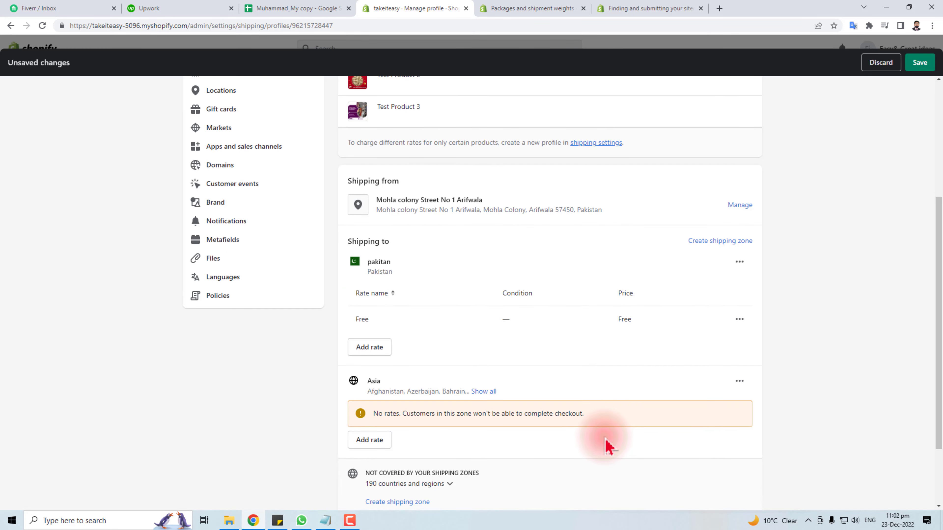
- Add a rate named "Ashiarates" with a price of Rs 500 to the Asia zone
{"action": "scroll", "coordinate": [605, 441], "scroll_direction": "down", "scroll_amount": 3}
{"action": "left_click", "coordinate": [375, 351]}
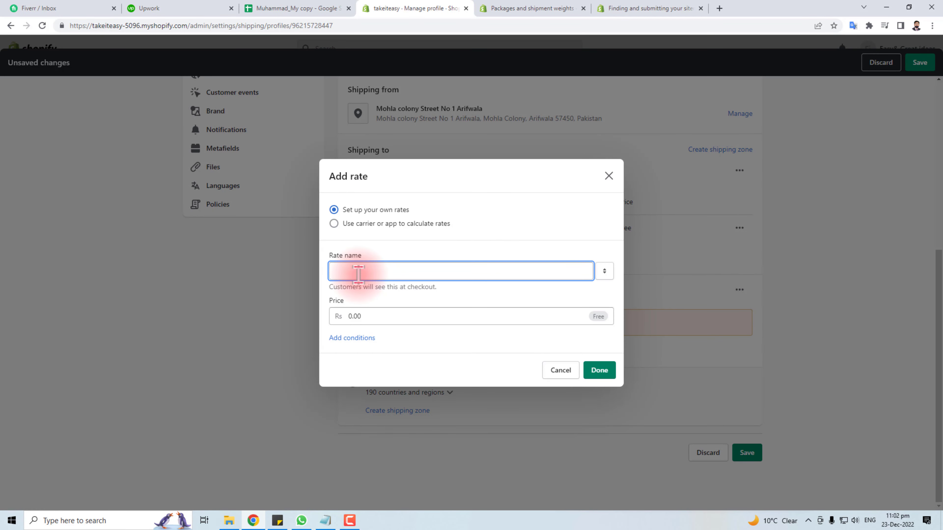
{"action": "type", "text": "Ashiarates"}
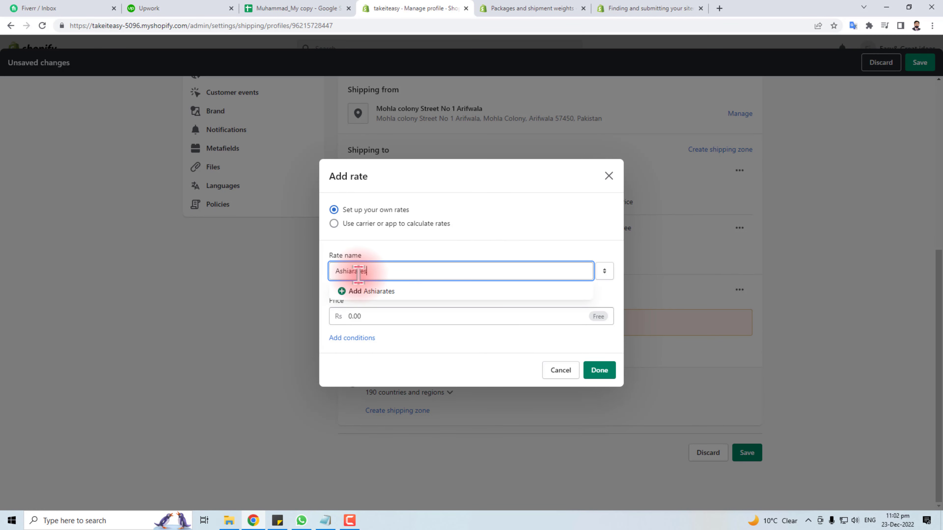
{"action": "left_click", "coordinate": [373, 317]}
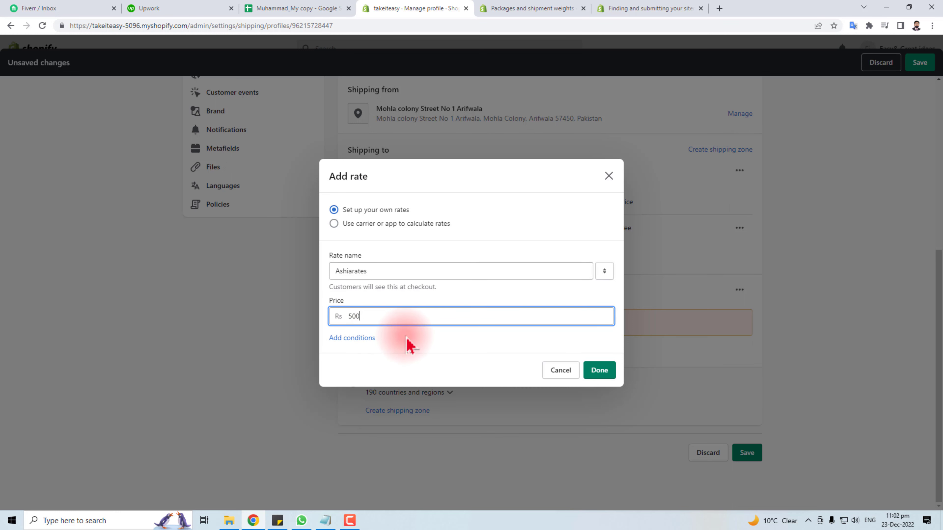
{"action": "left_click", "coordinate": [407, 344]}
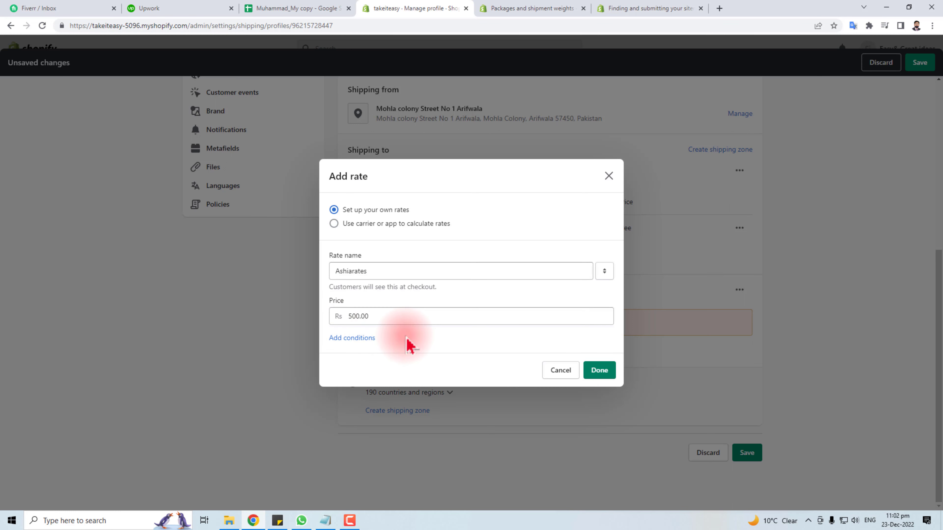
{"action": "left_click", "coordinate": [587, 373]}
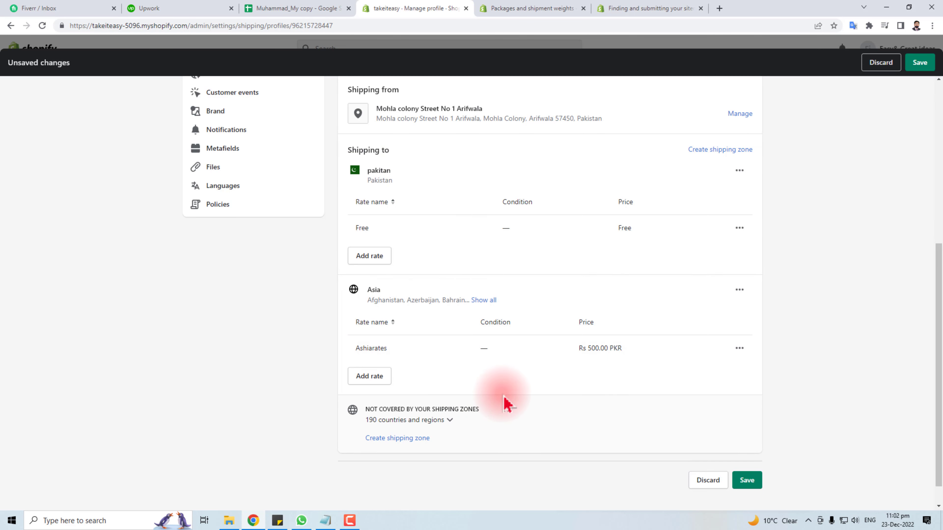
- Review the General profile's products, zones and rates, and save the profile
{"action": "scroll", "coordinate": [506, 403], "scroll_direction": "up", "scroll_amount": 5}
{"action": "scroll", "coordinate": [506, 403], "scroll_direction": "down", "scroll_amount": 5}
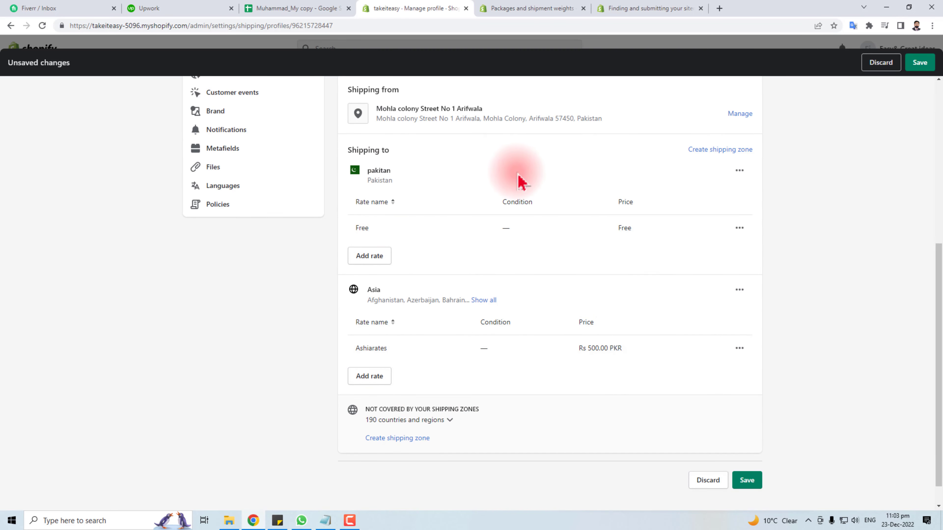
{"action": "scroll", "coordinate": [545, 351], "scroll_direction": "up", "scroll_amount": 8}
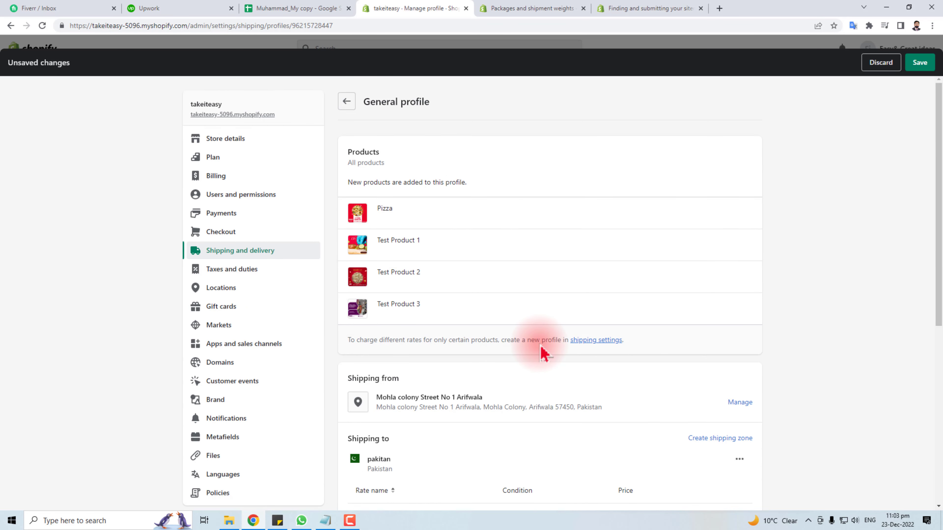
{"action": "scroll", "coordinate": [479, 278], "scroll_direction": "down", "scroll_amount": 9}
{"action": "left_click", "coordinate": [746, 452]}
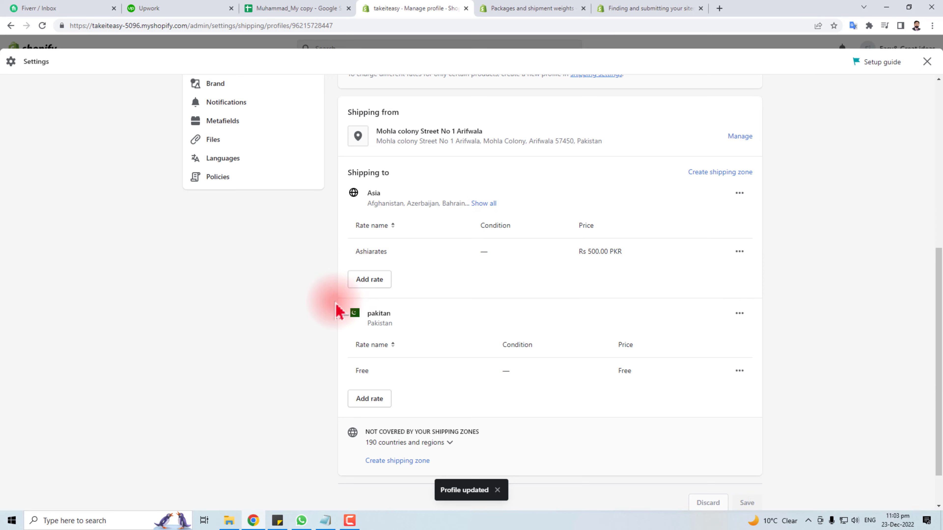
- Check the saved profile and return to the Shipping and delivery overview to review the general shipping rates
{"action": "scroll", "coordinate": [522, 283], "scroll_direction": "up", "scroll_amount": 10}
{"action": "scroll", "coordinate": [520, 281], "scroll_direction": "down", "scroll_amount": 10}
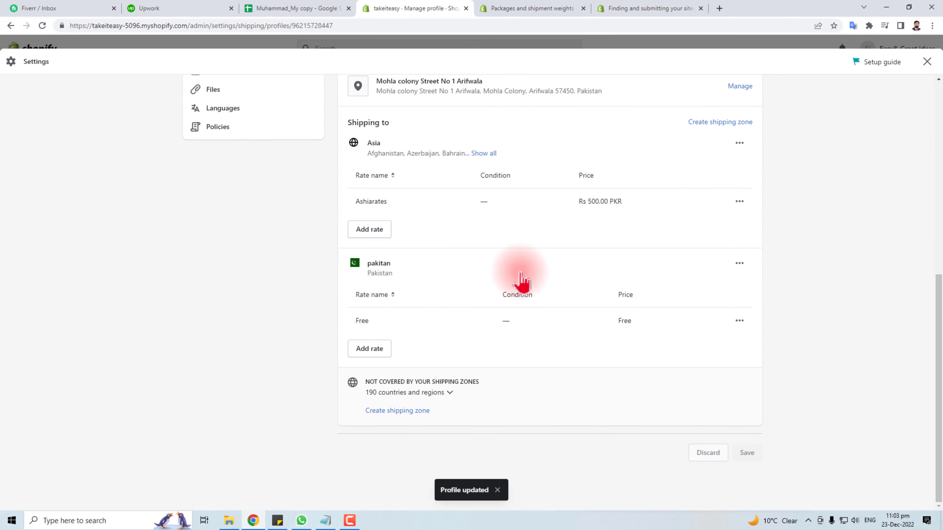
{"action": "scroll", "coordinate": [572, 393], "scroll_direction": "up", "scroll_amount": 10}
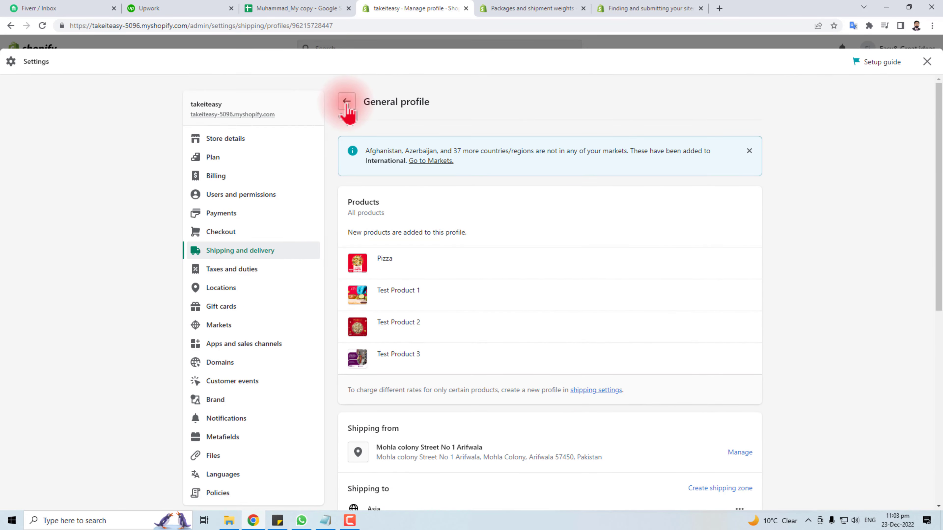
{"action": "left_click", "coordinate": [346, 101]}
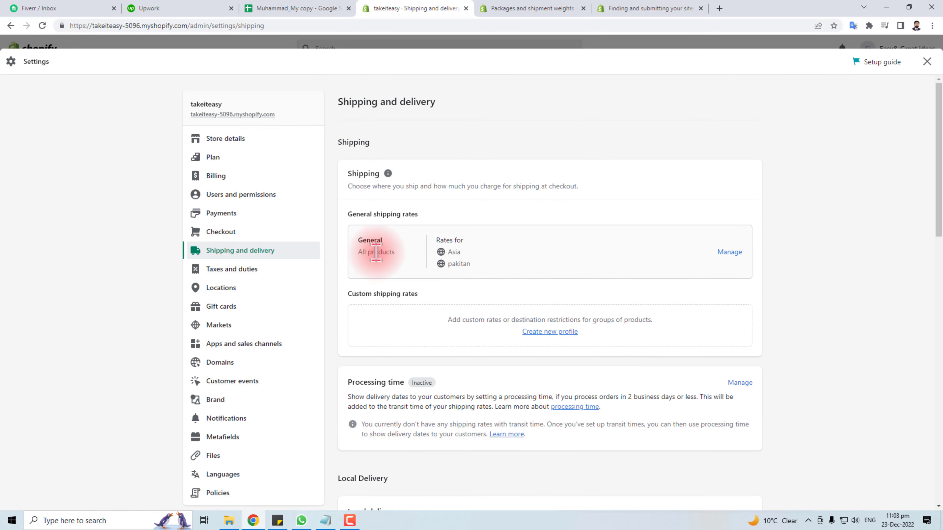
{"action": "left_click_drag", "start_coordinate": [360, 235], "coordinate": [473, 247]}
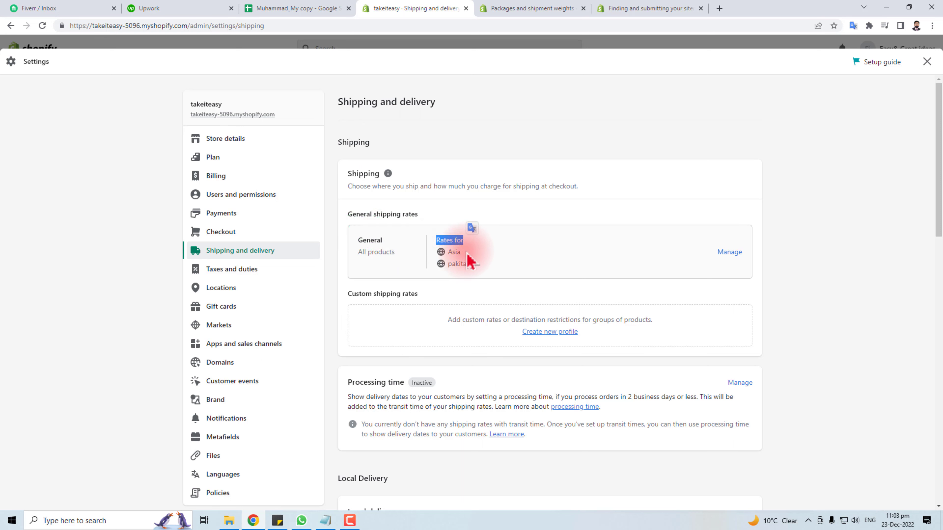
- Start a new custom shipping profile and name it "Uk"
{"action": "left_click", "coordinate": [454, 251]}
{"action": "left_click", "coordinate": [459, 266]}
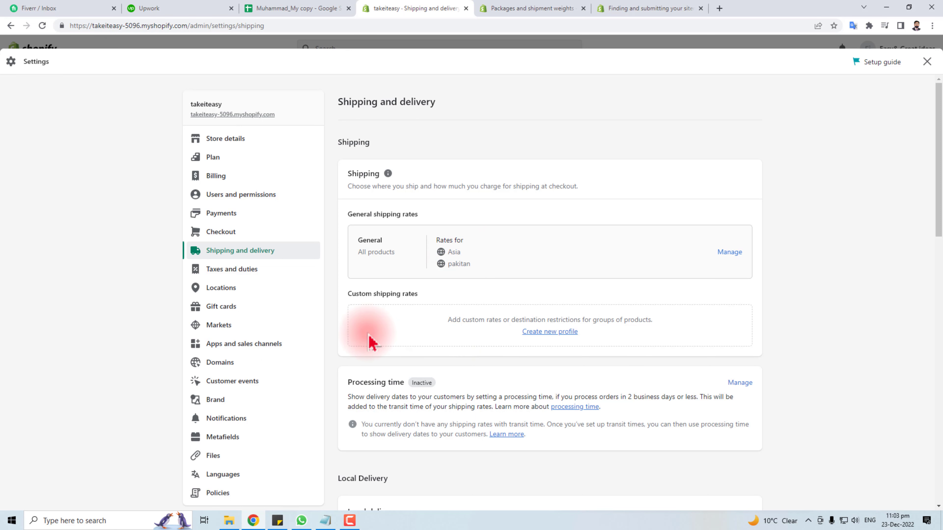
{"action": "left_click", "coordinate": [550, 331]}
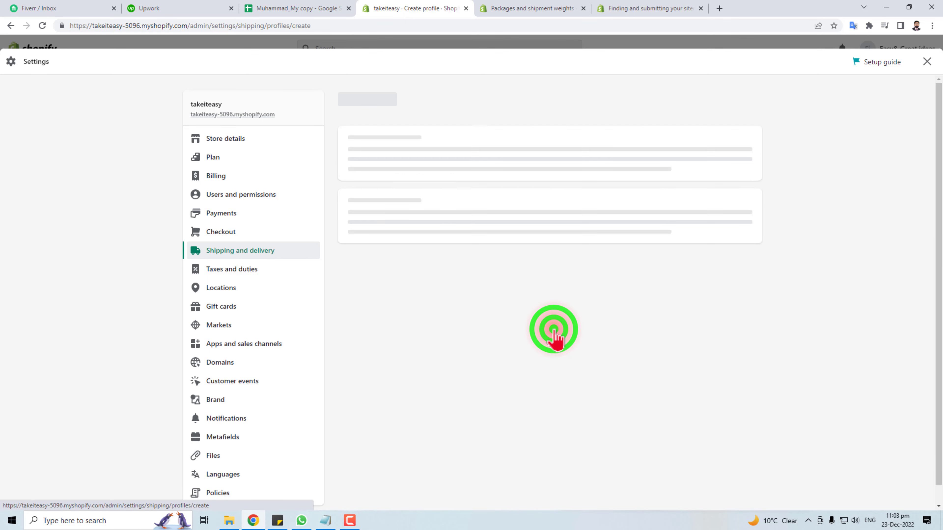
{"action": "left_click", "coordinate": [389, 176]}
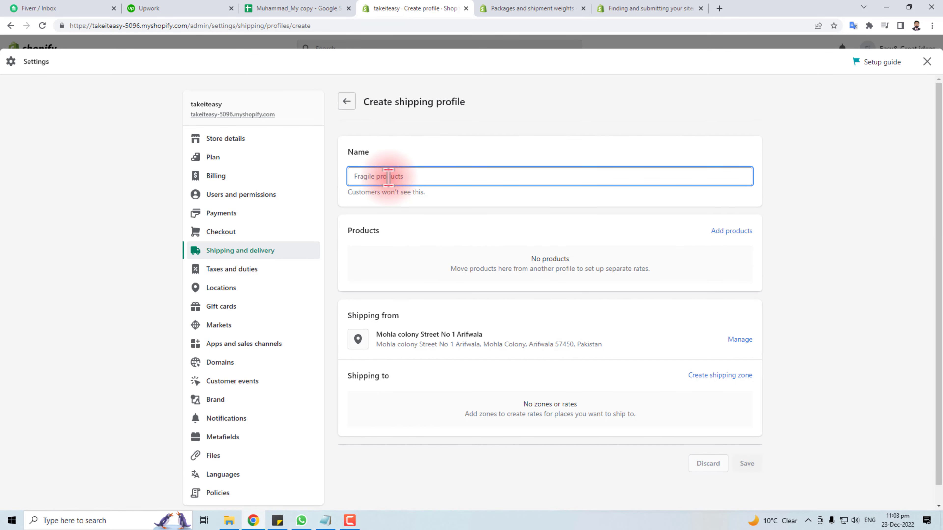
{"action": "type", "text": "Uk"}
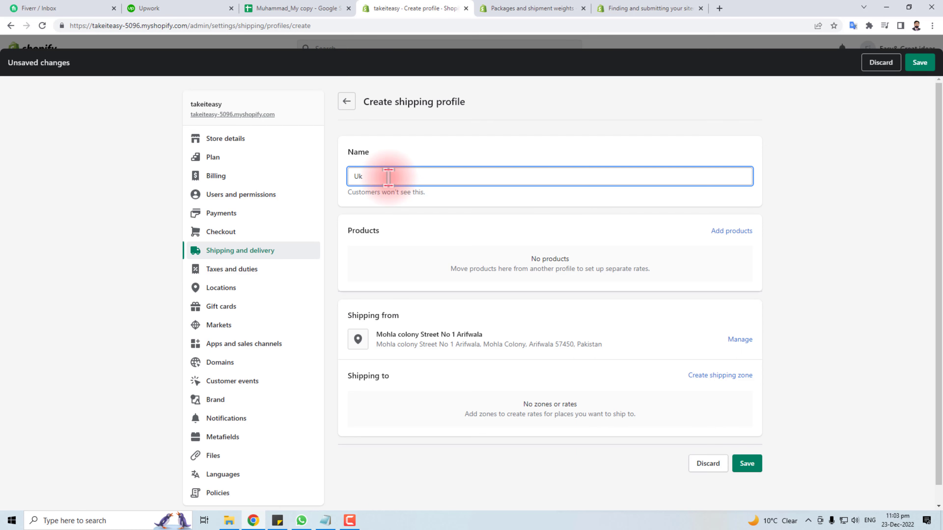
- Add the products Pizza and Test Product 2 to the Uk shipping profile
{"action": "left_click", "coordinate": [734, 236]}
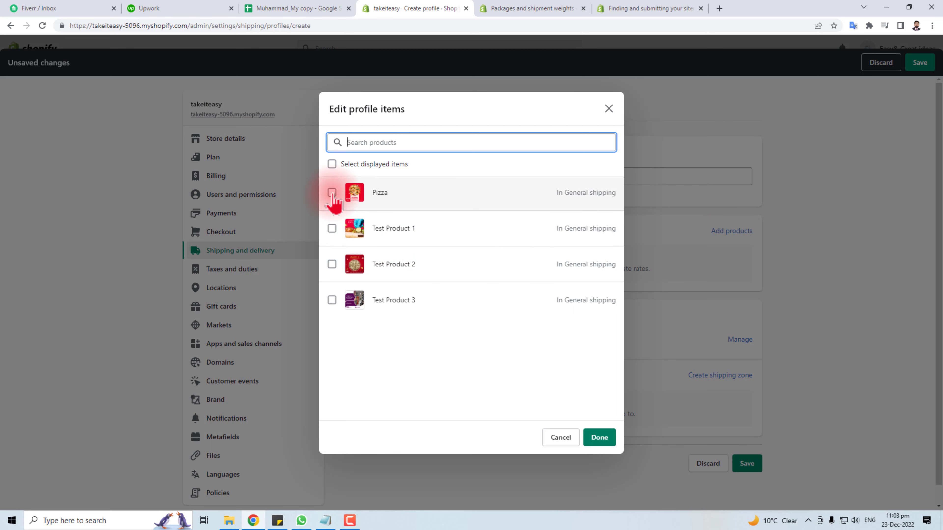
{"action": "left_click", "coordinate": [333, 194]}
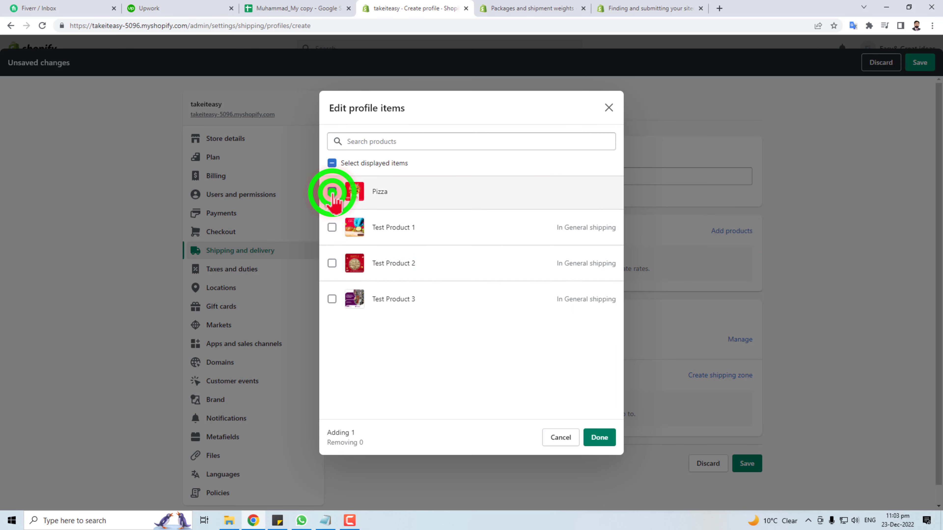
{"action": "left_click", "coordinate": [332, 263]}
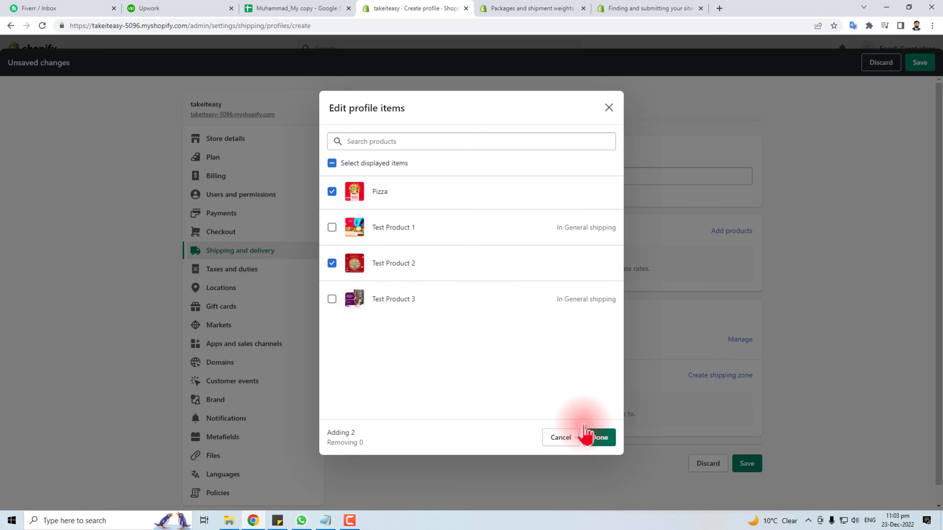
{"action": "left_click", "coordinate": [600, 438]}
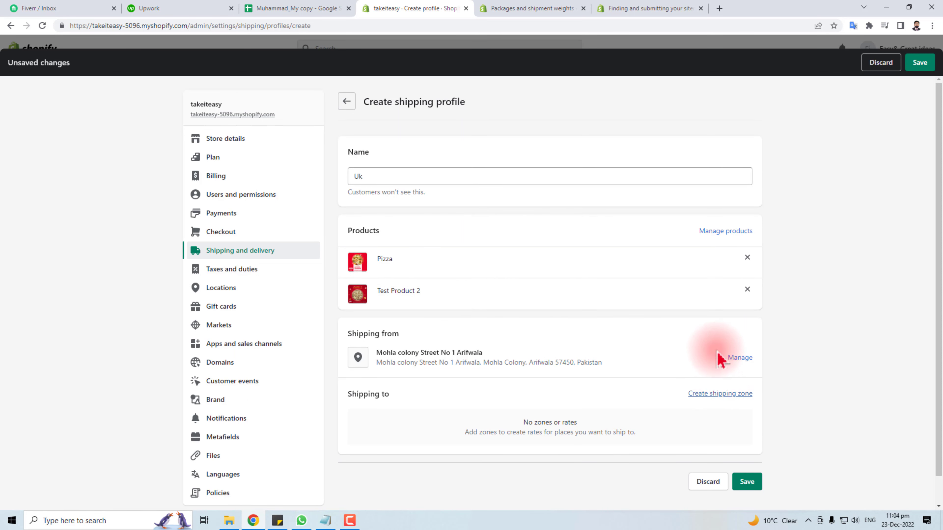
- Create a shipping zone in the Uk profile that covers the United Kingdom
{"action": "left_click", "coordinate": [730, 395]}
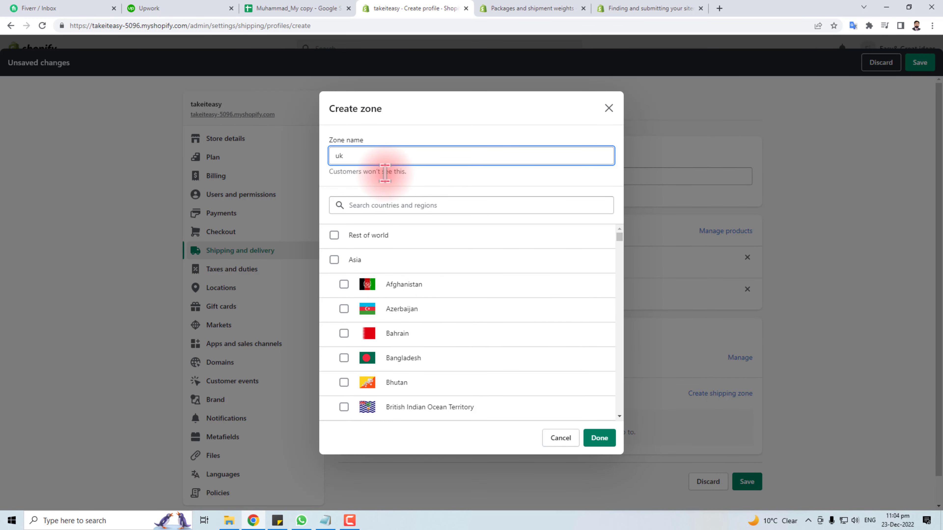
{"action": "left_click", "coordinate": [391, 205]}
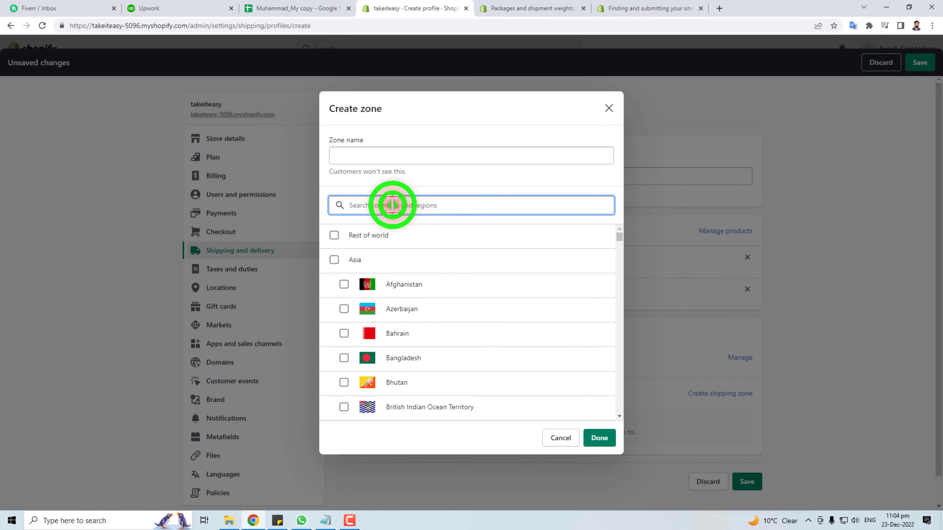
{"action": "type", "text": "uk"}
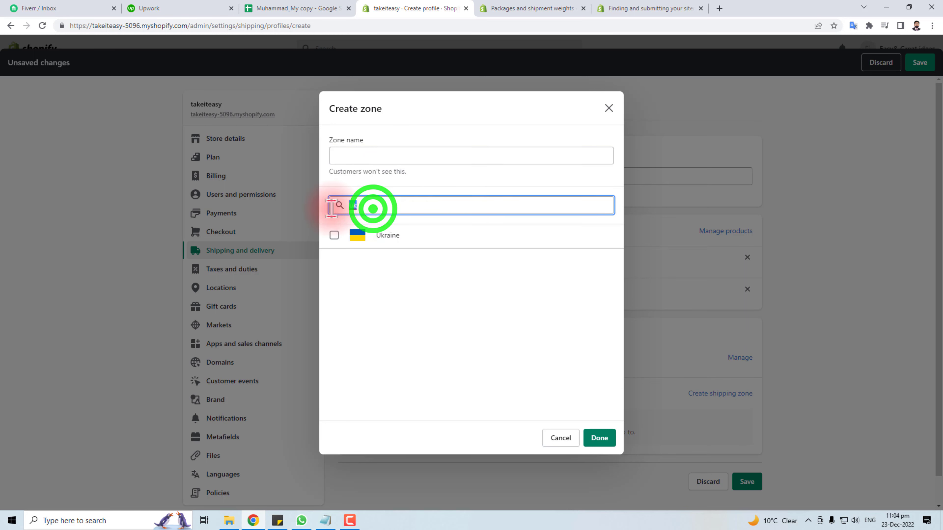
{"action": "type", "text": "nited"}
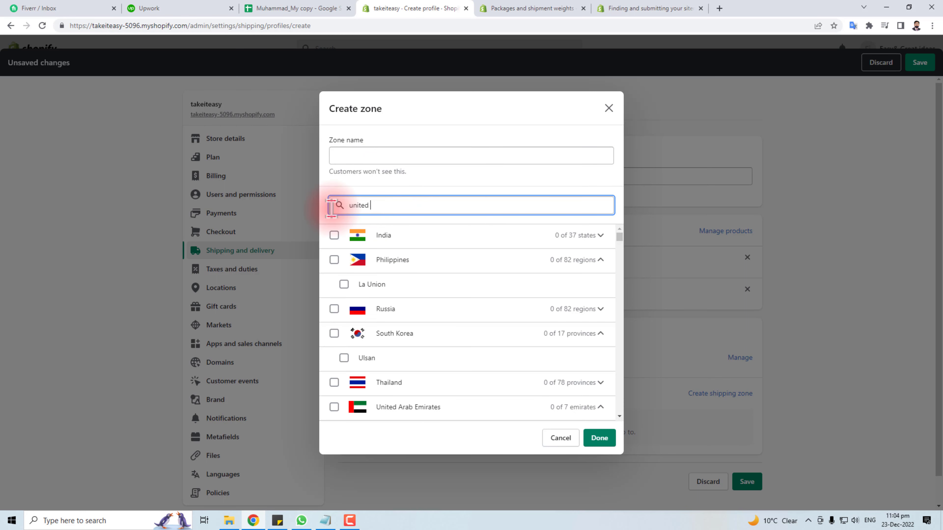
{"action": "type", "text": " ki"}
{"action": "left_click", "coordinate": [395, 241]}
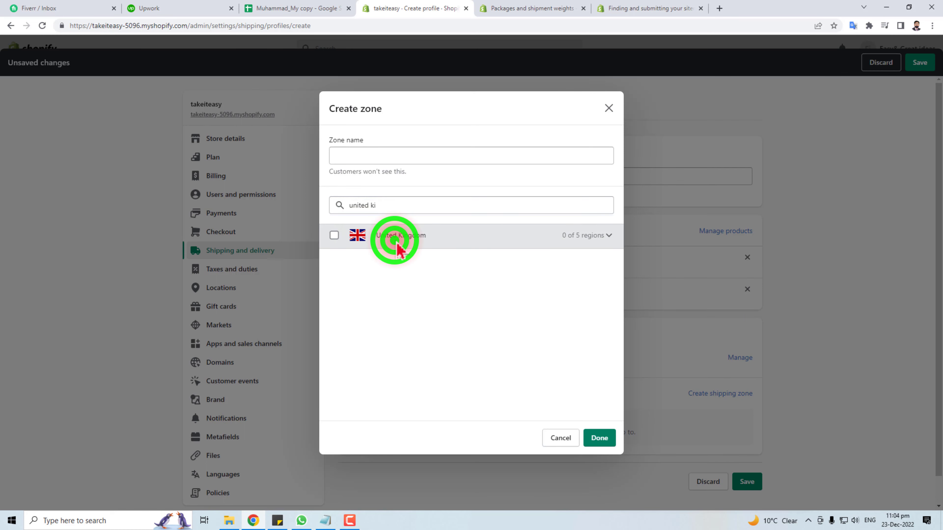
{"action": "left_click", "coordinate": [599, 437]}
- Add a rate named "Ukship" with a price of Rs 1000 to the United Kingdom zone
{"action": "scroll", "coordinate": [596, 440], "scroll_direction": "down", "scroll_amount": 3}
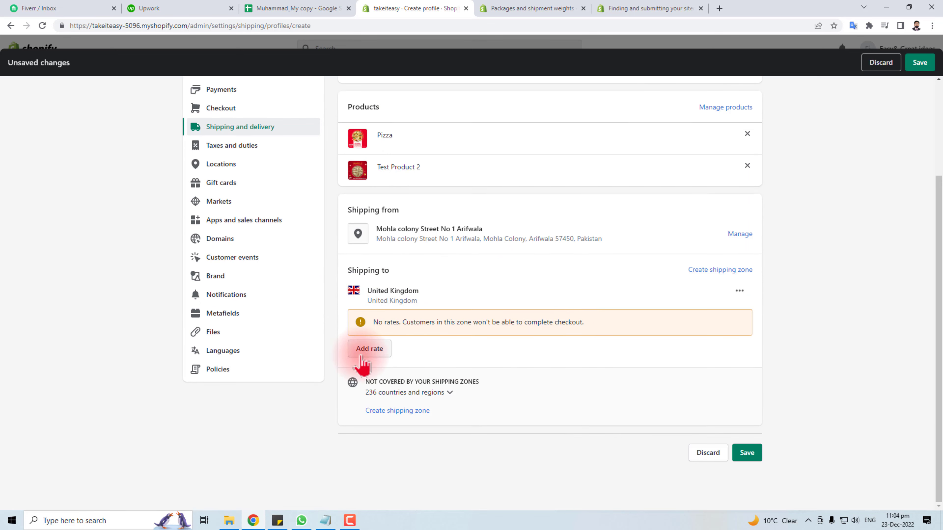
{"action": "left_click", "coordinate": [372, 350]}
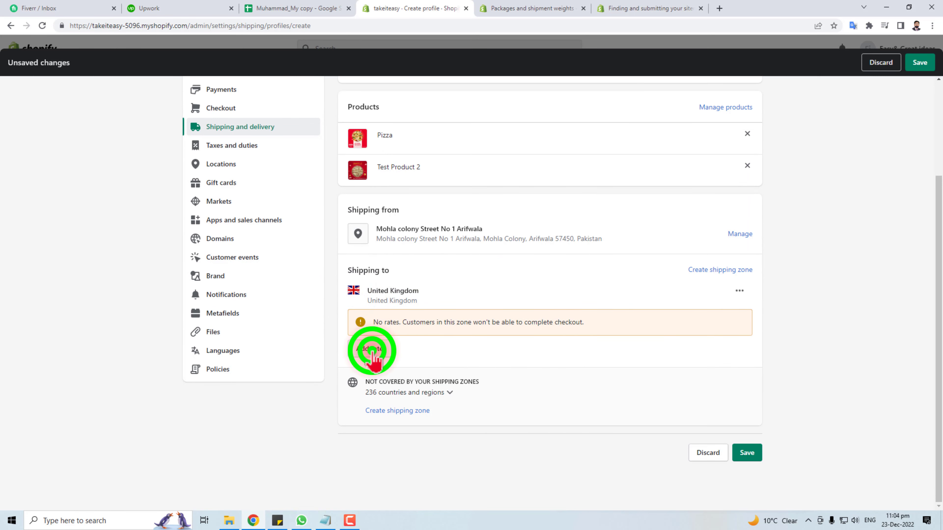
{"action": "left_click", "coordinate": [358, 274]}
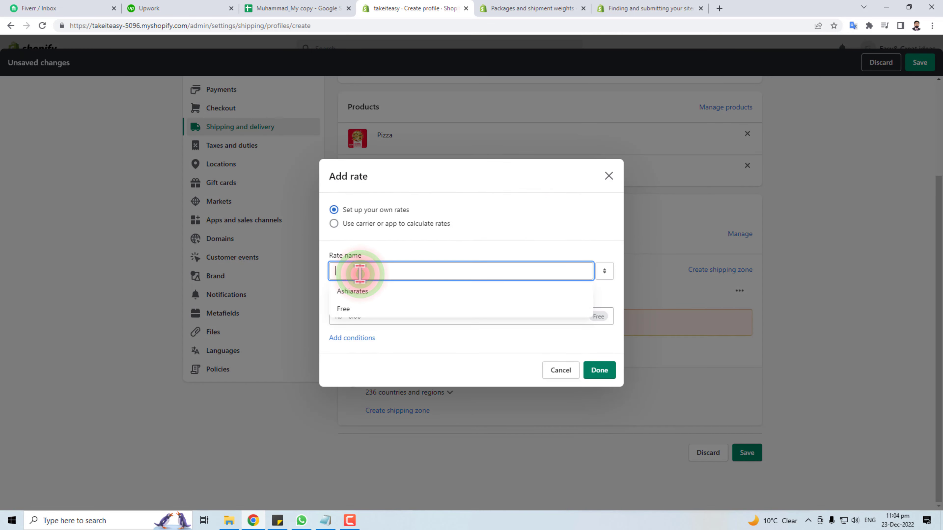
{"action": "type", "text": "Ukship"}
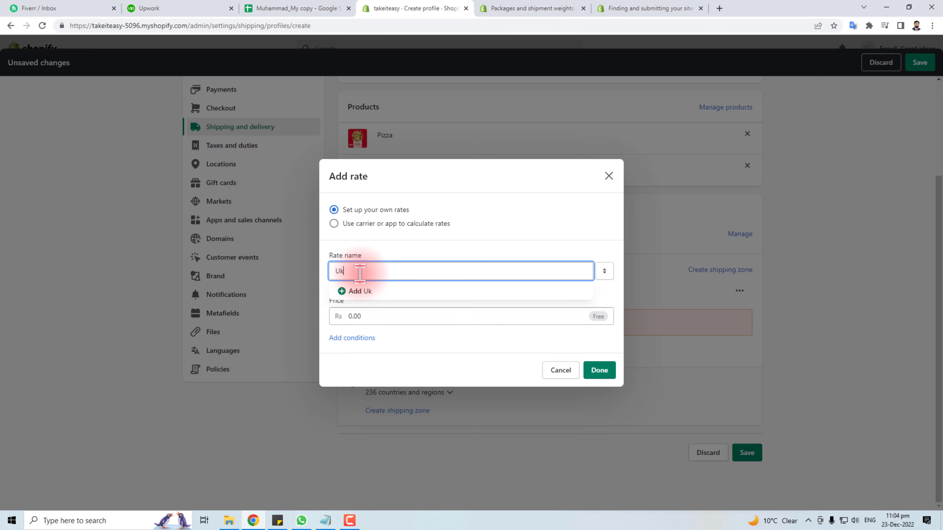
{"action": "left_click", "coordinate": [378, 316]}
{"action": "type", "text": "1000"}
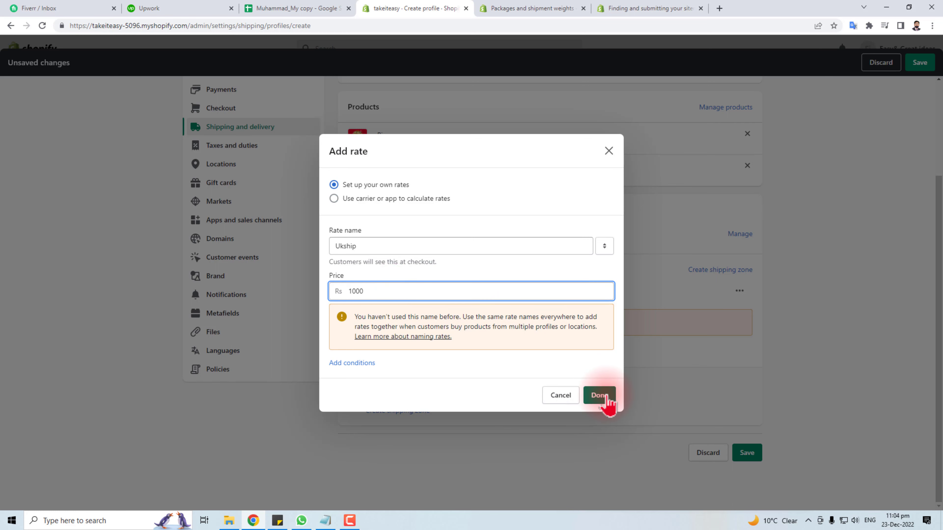
{"action": "left_click", "coordinate": [599, 396]}
- Review the Uk profile's products, zone and rate, and save the profile
{"action": "scroll", "coordinate": [612, 404], "scroll_direction": "up", "scroll_amount": 3}
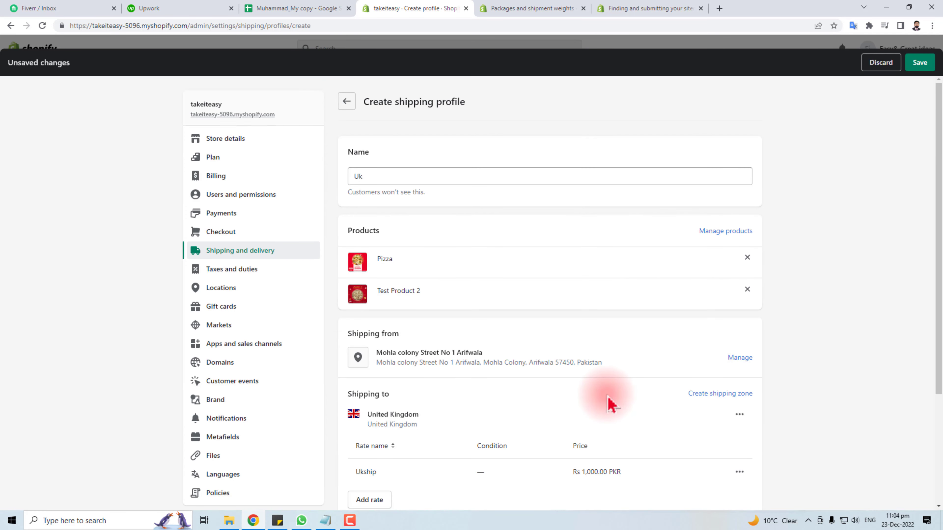
{"action": "scroll", "coordinate": [533, 318], "scroll_direction": "down", "scroll_amount": 4}
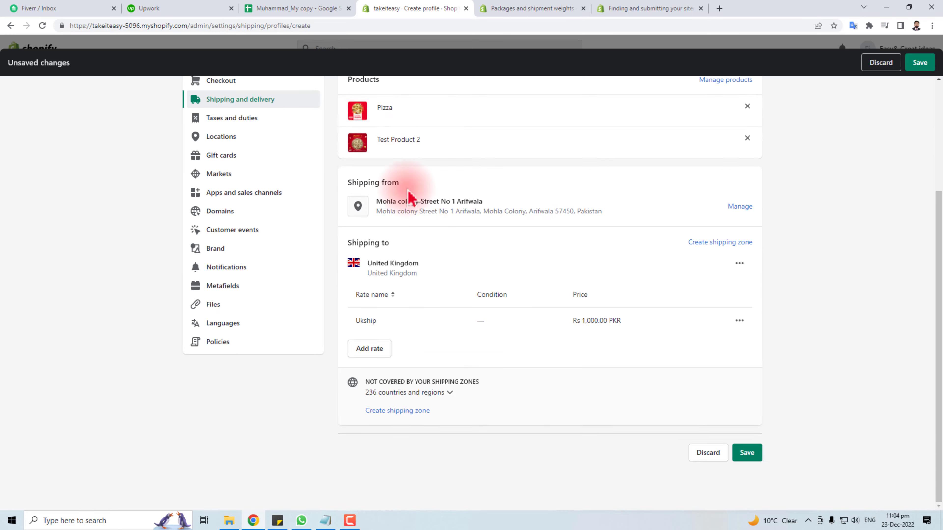
{"action": "scroll", "coordinate": [410, 186], "scroll_direction": "up", "scroll_amount": 4}
{"action": "left_click", "coordinate": [343, 104]}
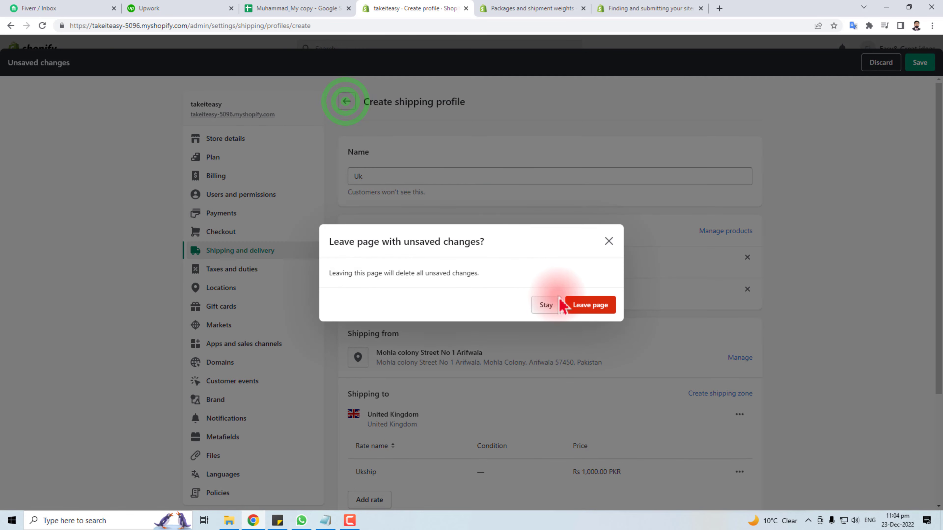
{"action": "left_click", "coordinate": [609, 242]}
{"action": "left_click", "coordinate": [919, 62]}
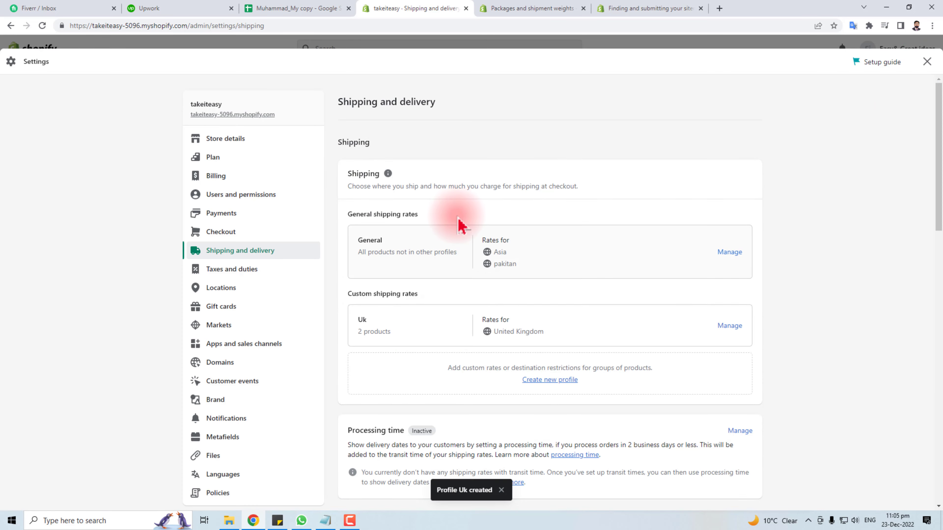
- Compare the general shipping rates with the custom Uk profile's products and zone on the Shipping and delivery overview
{"action": "scroll", "coordinate": [461, 223], "scroll_direction": "down", "scroll_amount": 5}
{"action": "scroll", "coordinate": [461, 223], "scroll_direction": "up", "scroll_amount": 5}
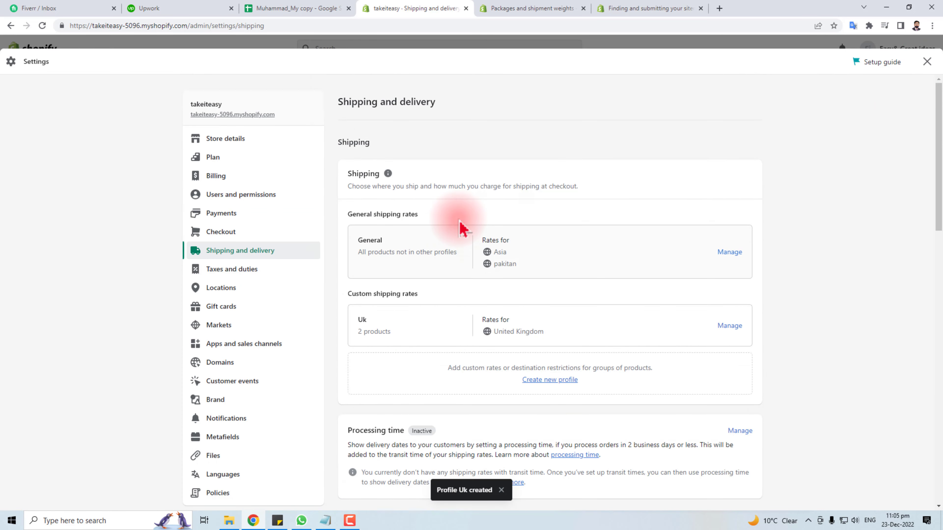
{"action": "left_click", "coordinate": [360, 240]}
{"action": "left_click_drag", "start_coordinate": [360, 240], "coordinate": [547, 252]}
{"action": "left_click", "coordinate": [554, 250]}
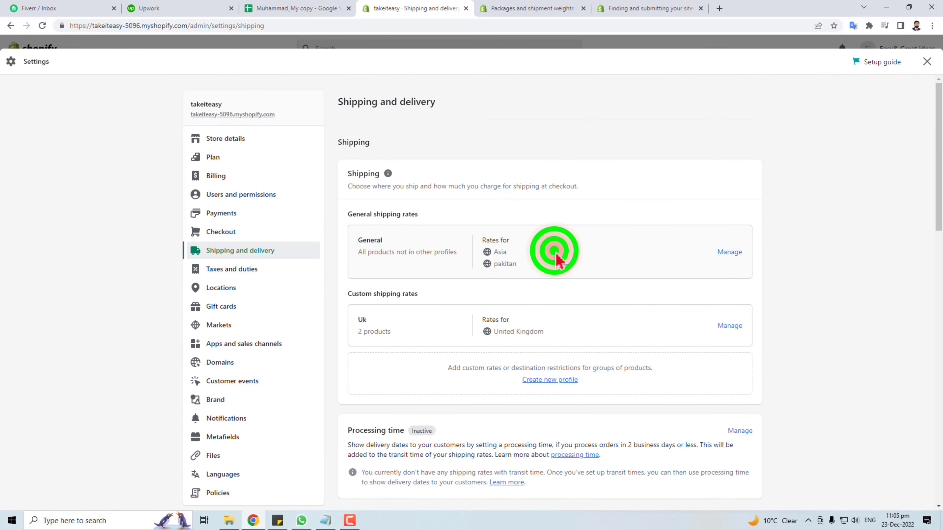
{"action": "double_click", "coordinate": [493, 252]}
{"action": "left_click", "coordinate": [494, 265]}
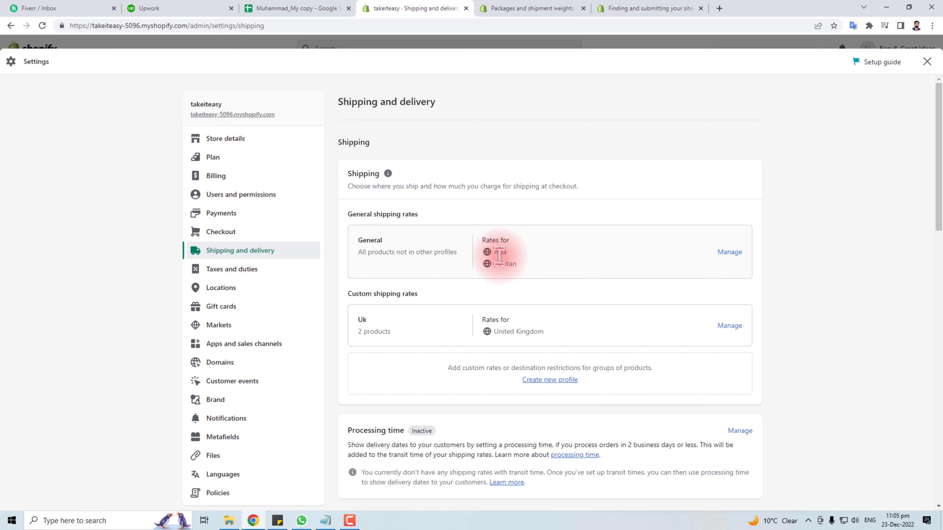
{"action": "triple_click", "coordinate": [348, 296]}
{"action": "left_click", "coordinate": [422, 355]}
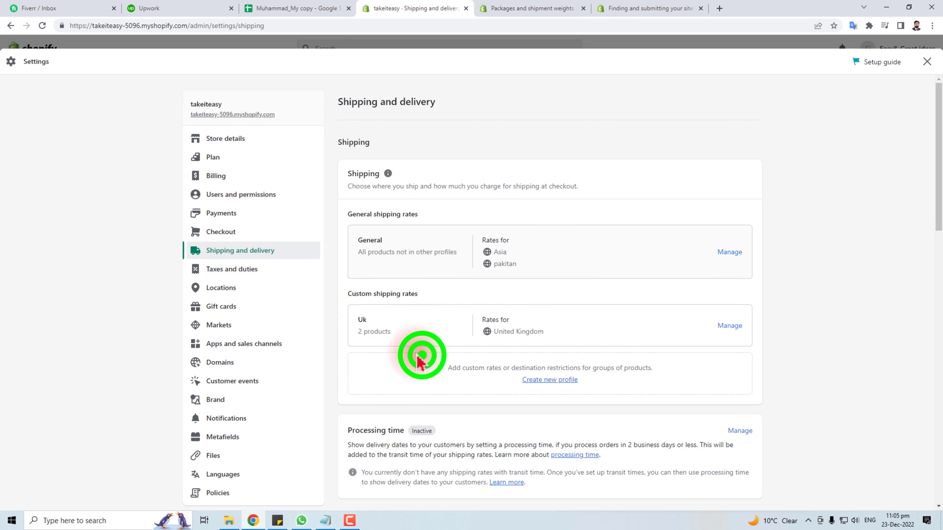
{"action": "mouse_move", "coordinate": [355, 320]}
{"action": "left_mouse_down"}
{"action": "mouse_move", "coordinate": [386, 322]}
{"action": "mouse_move", "coordinate": [357, 337]}
{"action": "left_mouse_up"}
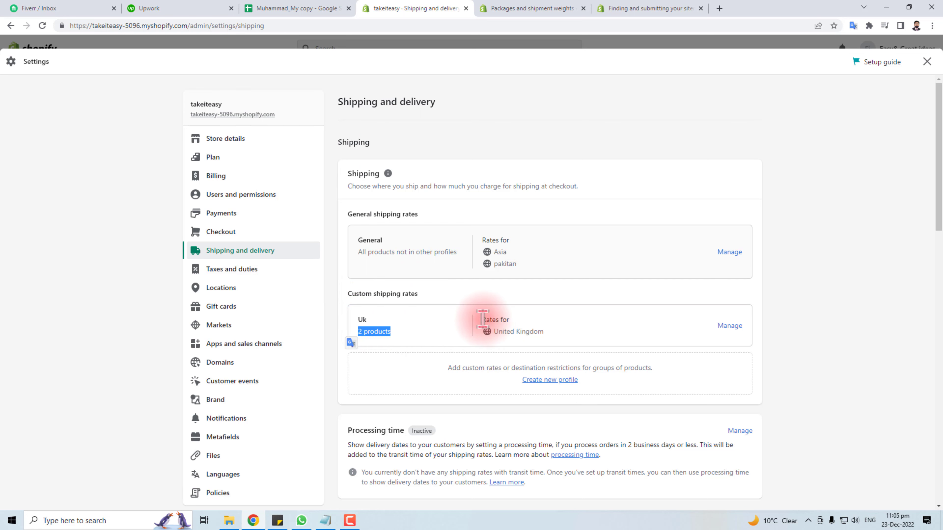
{"action": "left_click_drag", "start_coordinate": [482, 321], "coordinate": [538, 317]}
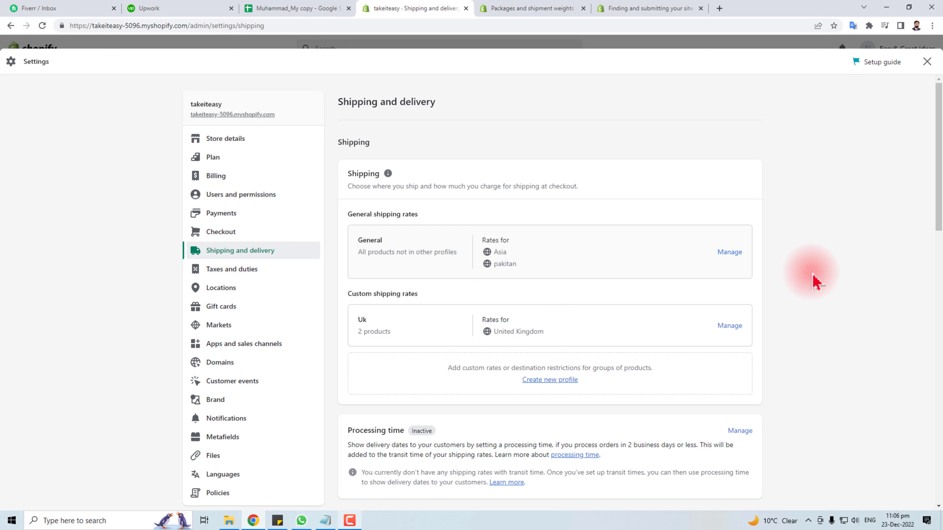
- Enable processing time for delivery dates at checkout, set it to 2 business days, save, and return to the shipping overview
{"action": "scroll", "coordinate": [812, 281], "scroll_direction": "down", "scroll_amount": 5}
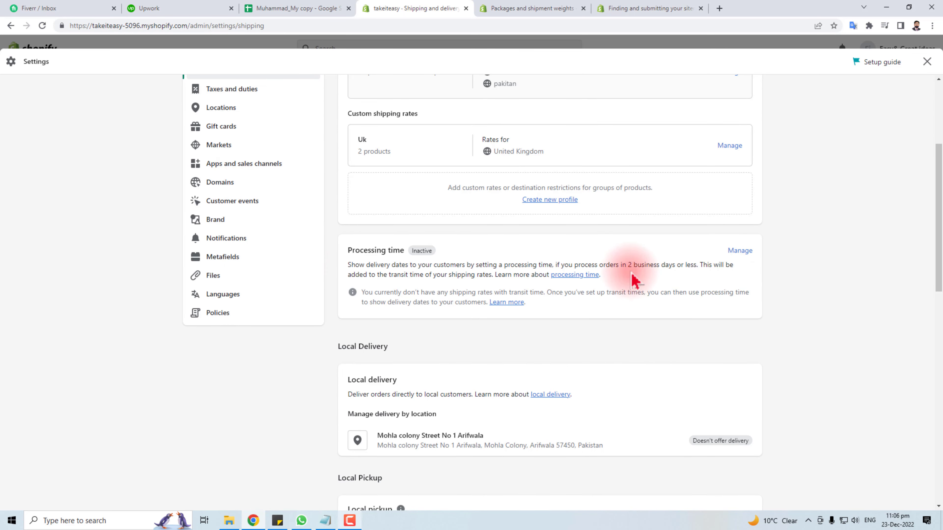
{"action": "left_click", "coordinate": [353, 252]}
{"action": "left_click_drag", "start_coordinate": [355, 252], "coordinate": [438, 256]}
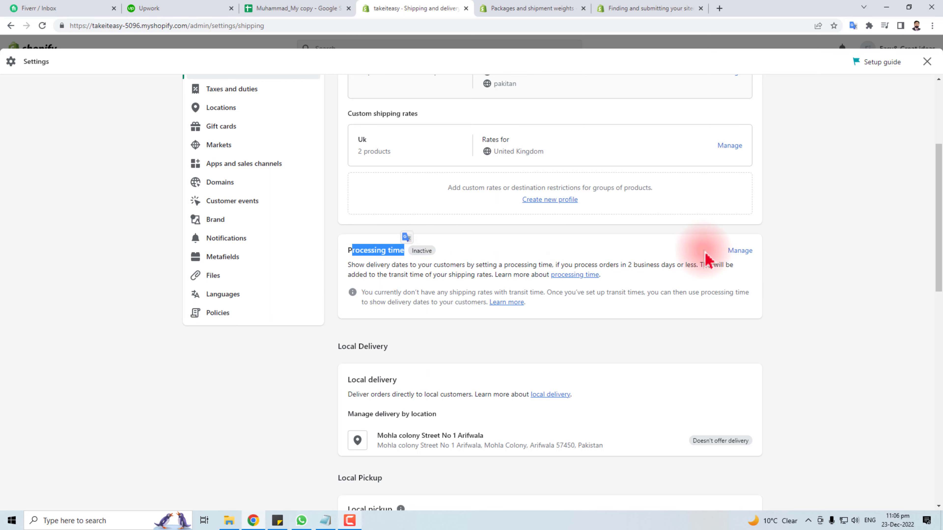
{"action": "left_click", "coordinate": [743, 252]}
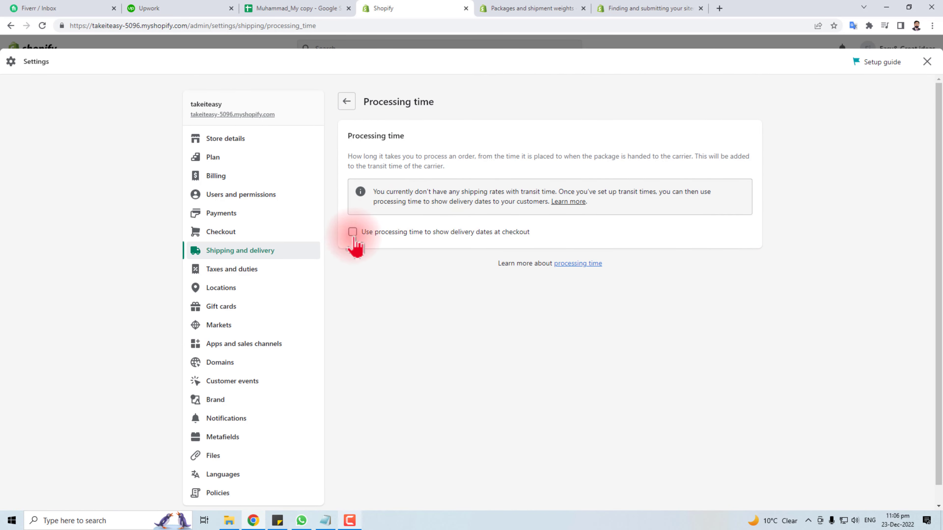
{"action": "left_click", "coordinate": [353, 234]}
{"action": "left_click", "coordinate": [448, 267]}
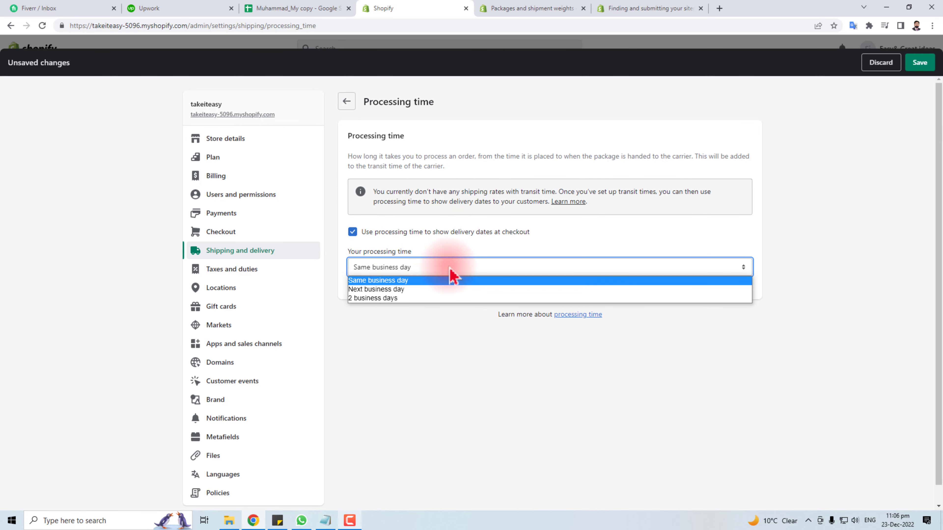
{"action": "left_click", "coordinate": [414, 301]}
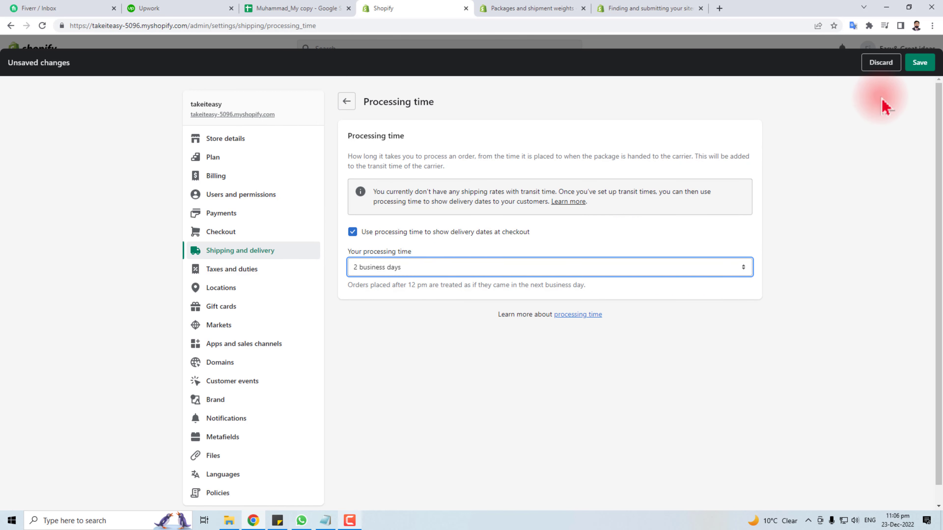
{"action": "left_click", "coordinate": [920, 64]}
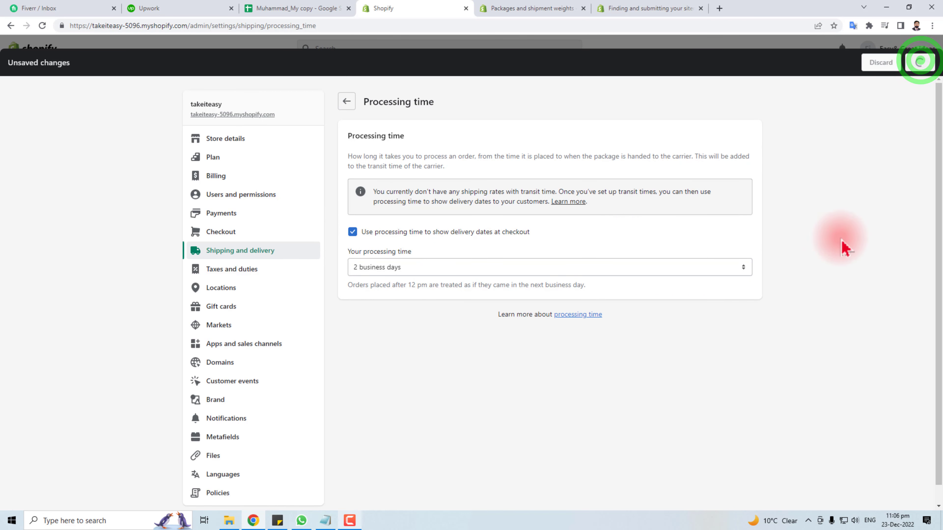
{"action": "left_click", "coordinate": [347, 103]}
{"action": "scroll", "coordinate": [628, 423], "scroll_direction": "down", "scroll_amount": 5}
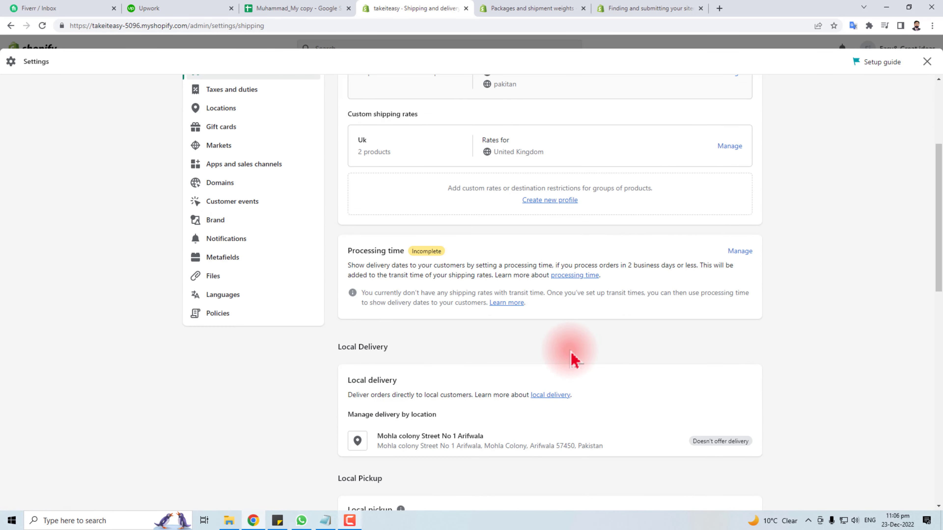
- Open the local delivery settings of the store's location and enable local delivery for it
{"action": "scroll", "coordinate": [574, 358], "scroll_direction": "down", "scroll_amount": 5}
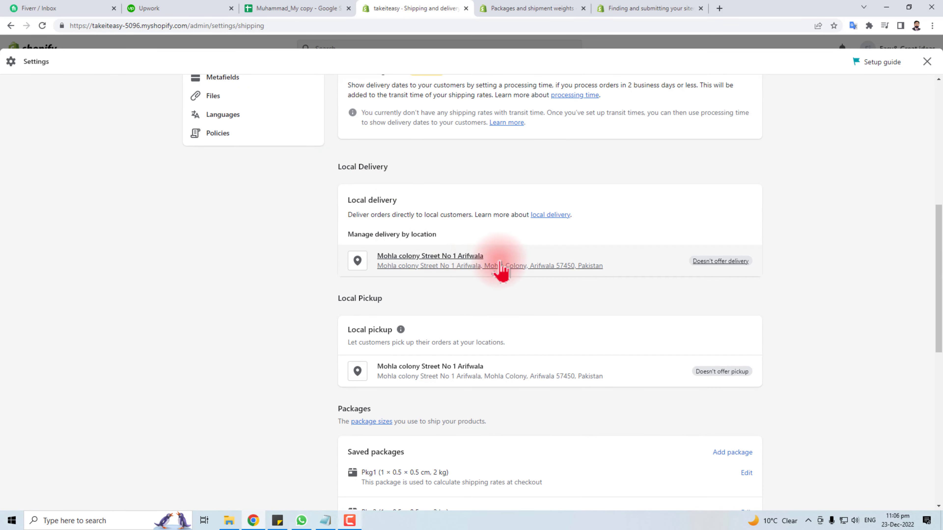
{"action": "left_click", "coordinate": [724, 267]}
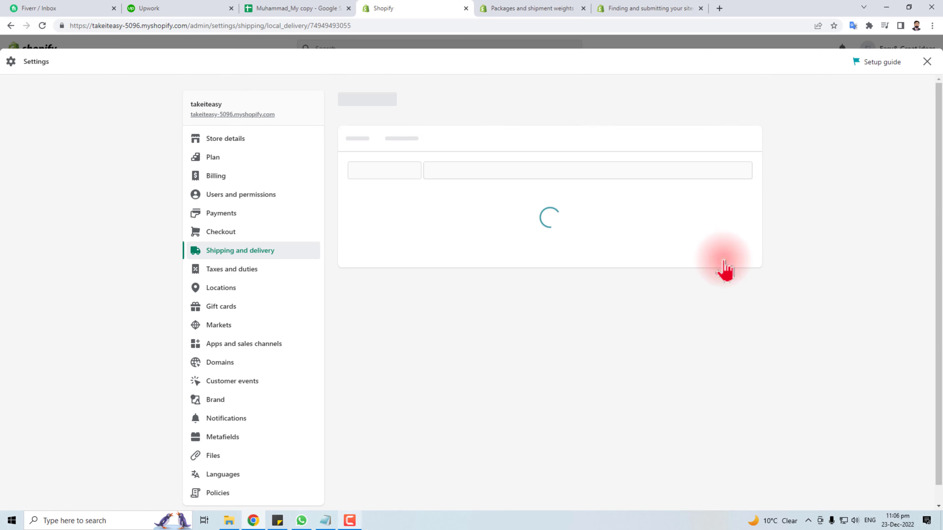
{"action": "left_click", "coordinate": [352, 203]}
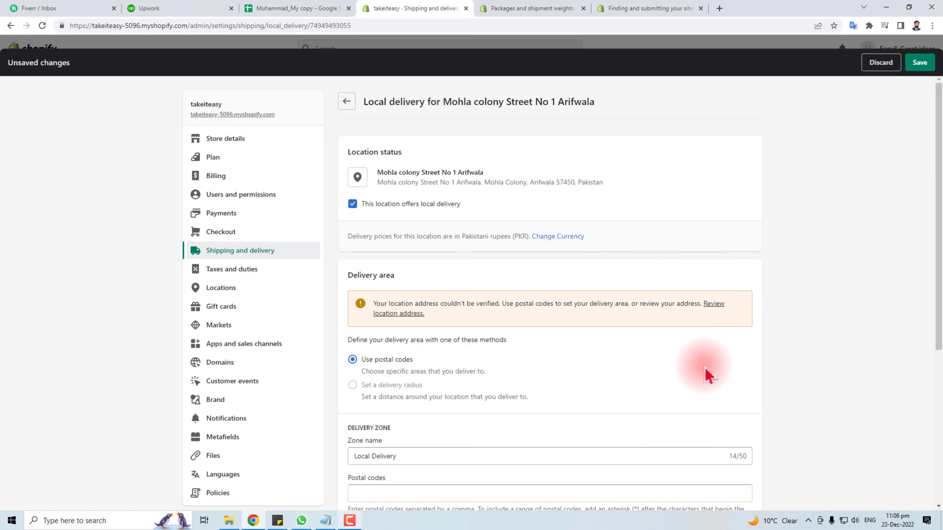
- Add postal code 54750 to the Local Delivery zone
{"action": "scroll", "coordinate": [686, 402], "scroll_direction": "down", "scroll_amount": 4}
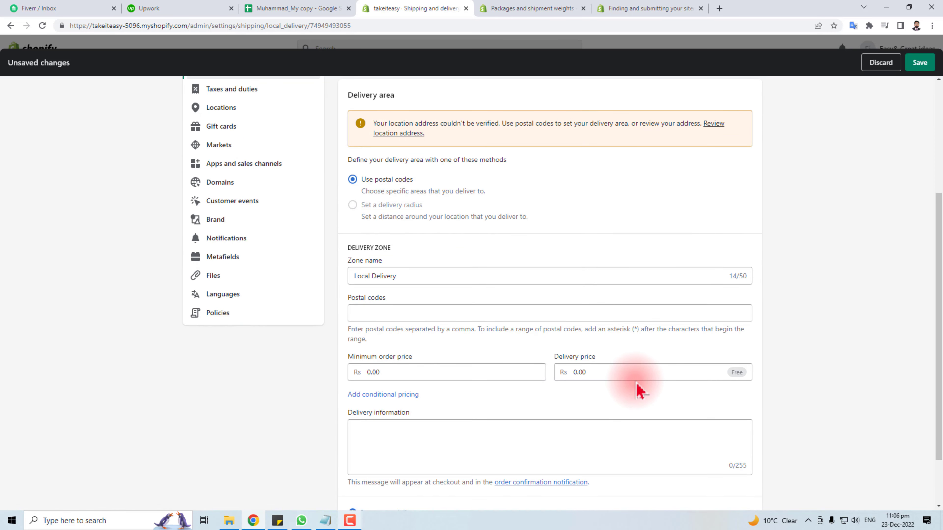
{"action": "left_click", "coordinate": [385, 313]}
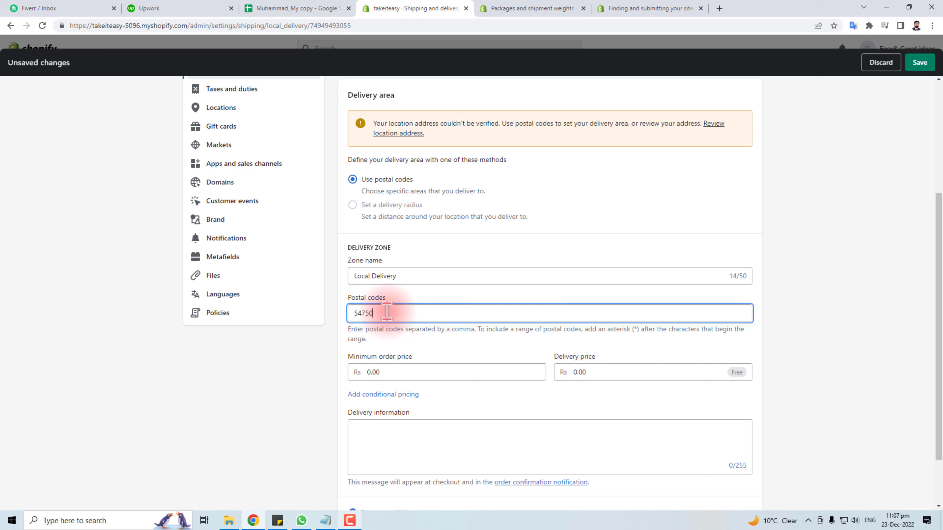
{"action": "type", "text": "54750"}
{"action": "left_click", "coordinate": [408, 372]}
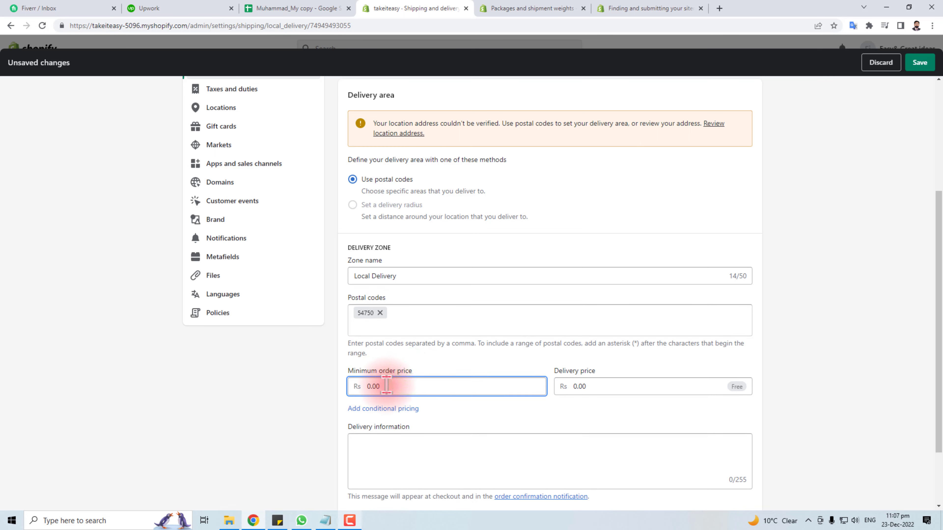
- Review the delivery zone's pricing and information options, save the local delivery settings, and return to the shipping overview
{"action": "scroll", "coordinate": [390, 368], "scroll_direction": "down", "scroll_amount": 2}
{"action": "left_click", "coordinate": [396, 361]}
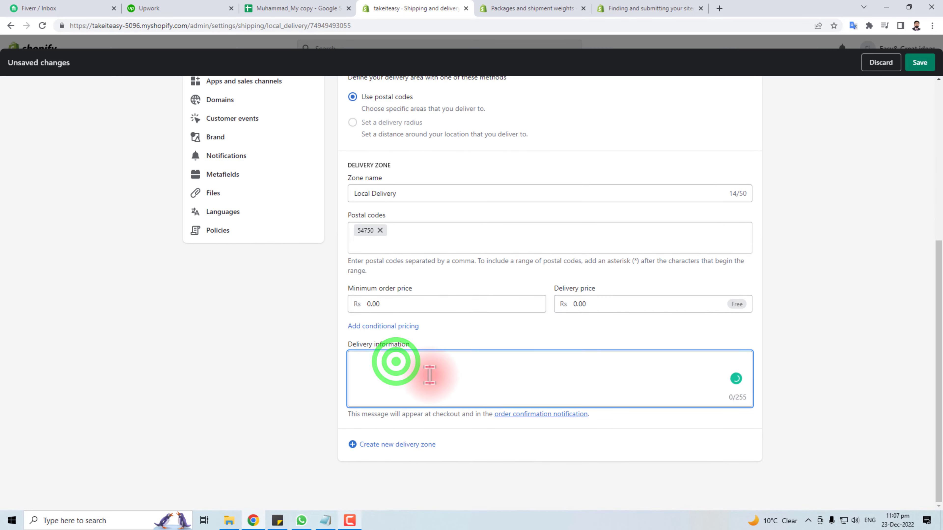
{"action": "scroll", "coordinate": [434, 380], "scroll_direction": "up", "scroll_amount": 7}
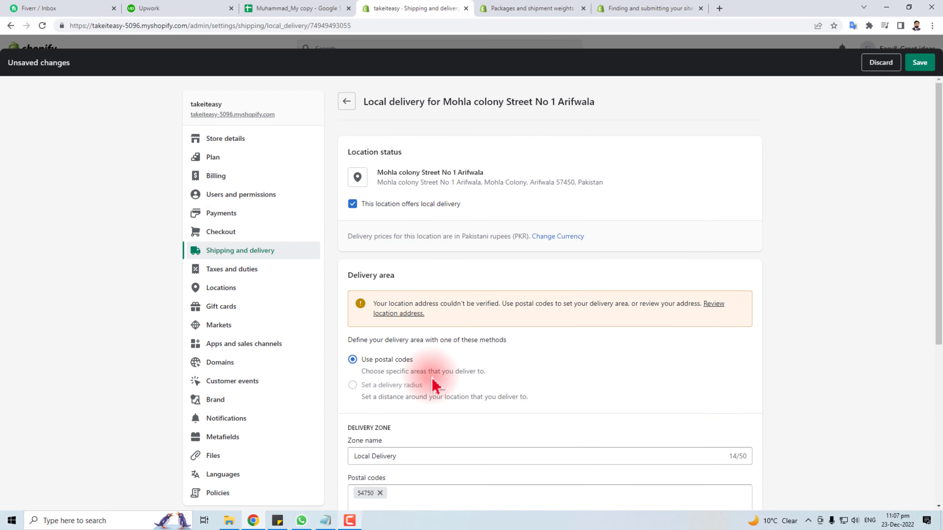
{"action": "scroll", "coordinate": [434, 382], "scroll_direction": "down", "scroll_amount": 7}
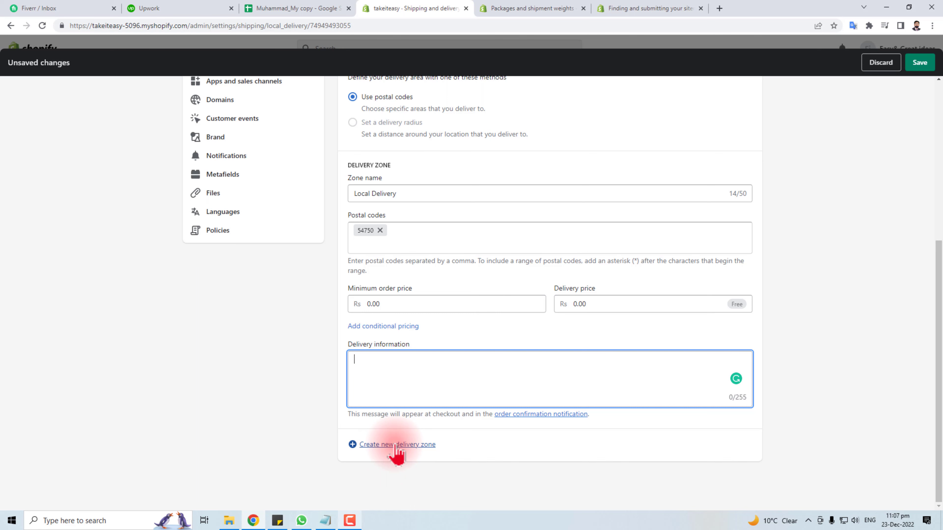
{"action": "scroll", "coordinate": [256, 158], "scroll_direction": "up", "scroll_amount": 7}
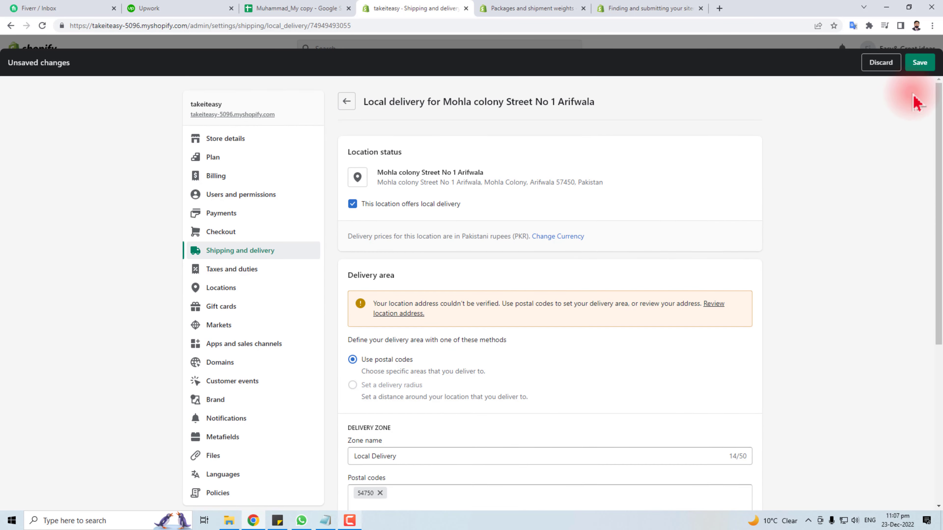
{"action": "left_click", "coordinate": [920, 62]}
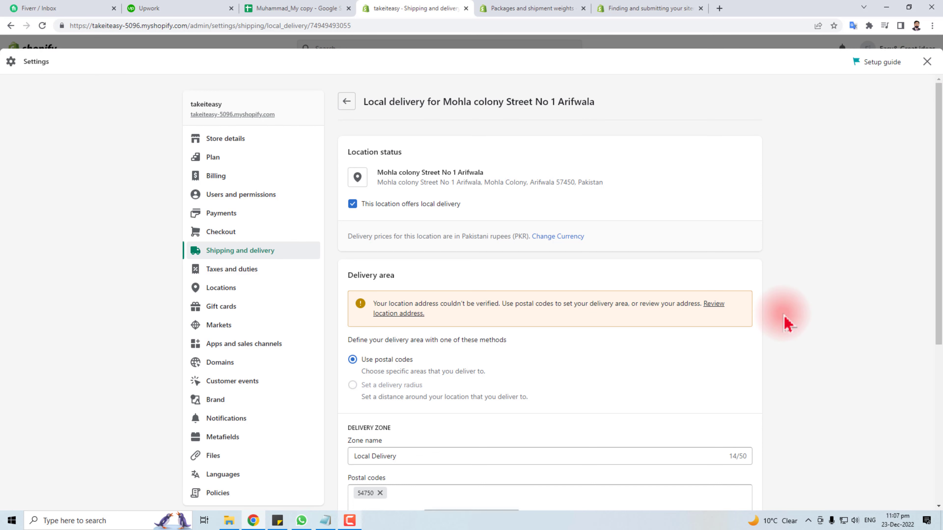
{"action": "left_click", "coordinate": [346, 101]}
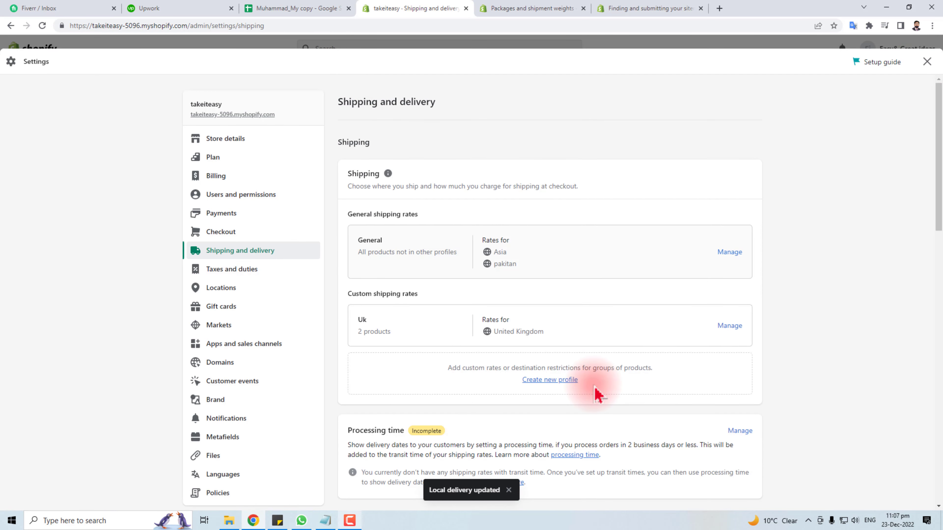
- Examine the Packages section and the new-package form's type and dimension options with Envelope selected, closing it without adding a package
{"action": "scroll", "coordinate": [596, 394], "scroll_direction": "down", "scroll_amount": 10}
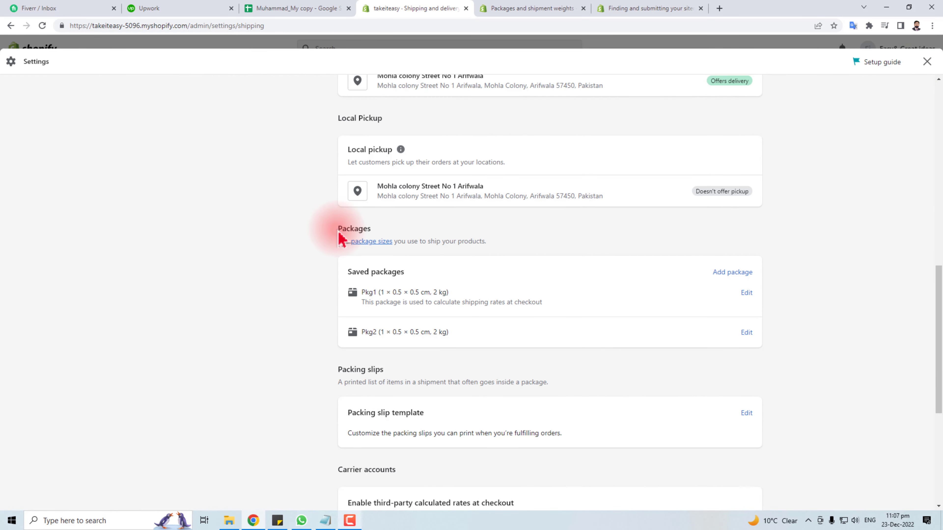
{"action": "double_click", "coordinate": [339, 228]}
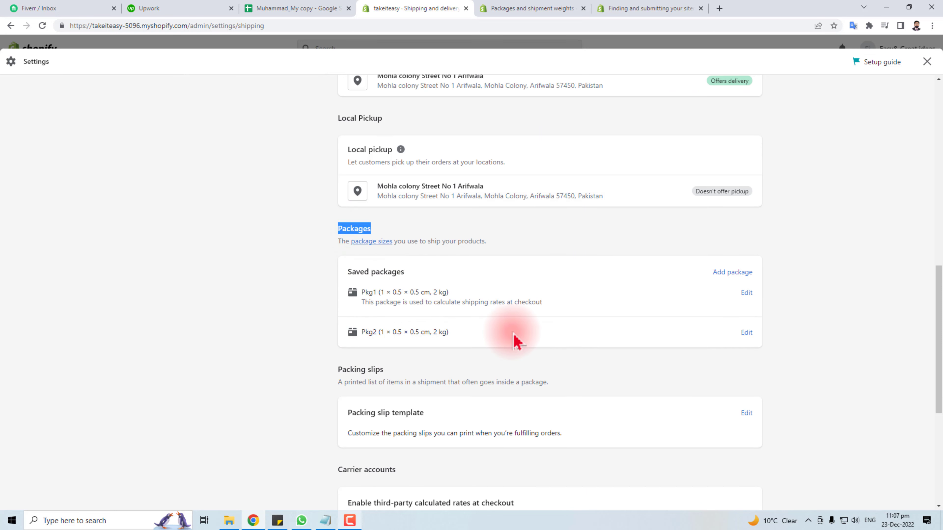
{"action": "left_click", "coordinate": [730, 273]}
{"action": "left_click", "coordinate": [359, 210]}
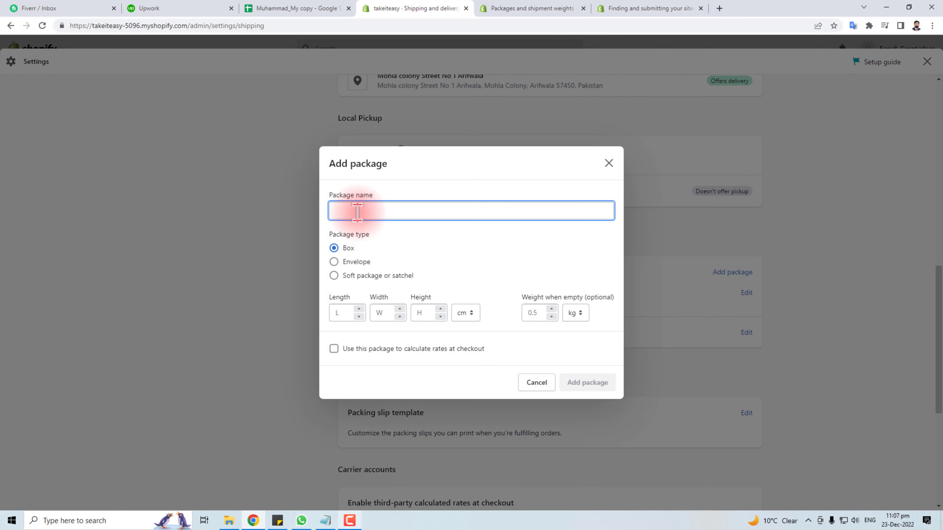
{"action": "left_click", "coordinate": [338, 261]}
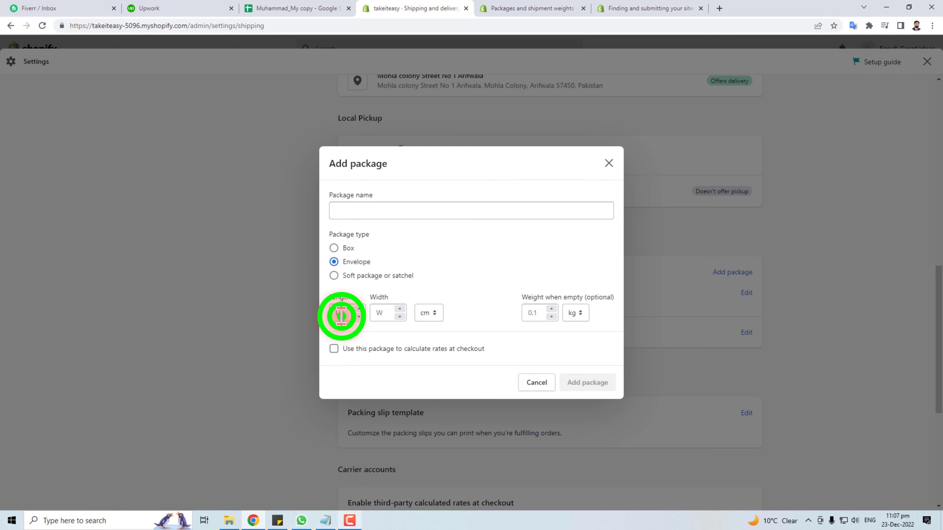
{"action": "left_click", "coordinate": [386, 312]}
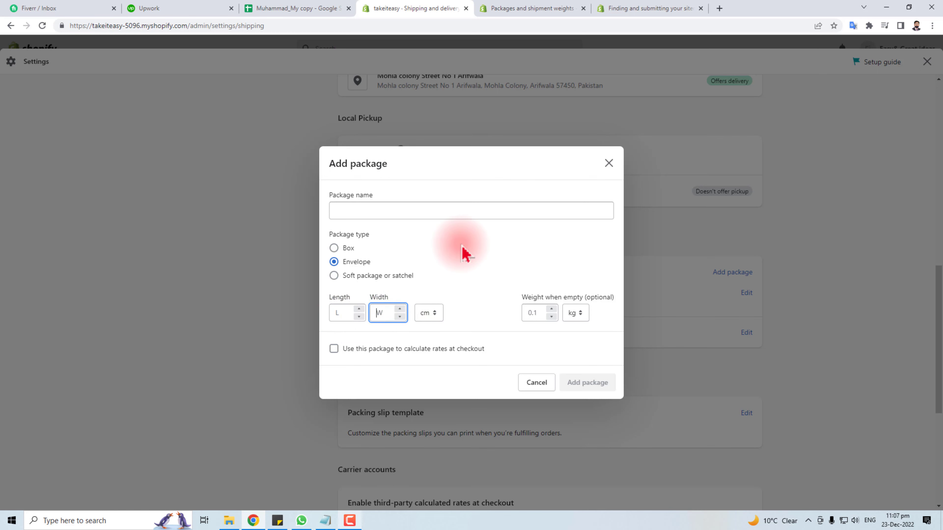
{"action": "left_click", "coordinate": [536, 382]}
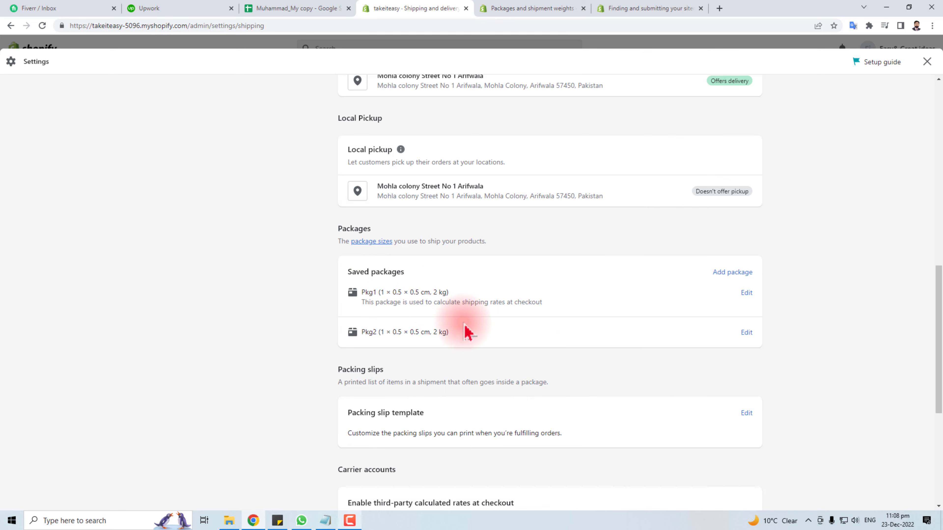
- Examine the packing slip template section and the carrier accounts requirements for third-party calculated rates from FedEx and UPS
{"action": "scroll", "coordinate": [460, 336], "scroll_direction": "down", "scroll_amount": 5}
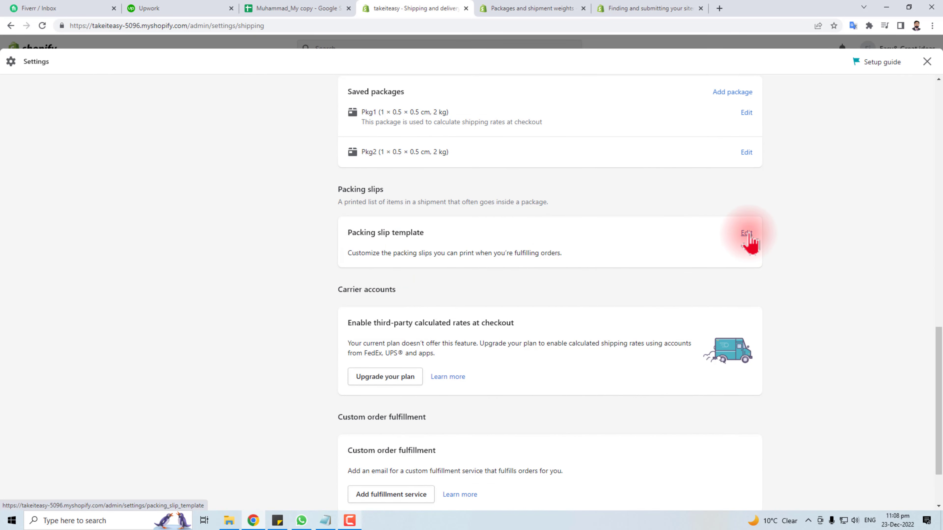
{"action": "triple_click", "coordinate": [336, 289]}
{"action": "left_click", "coordinate": [523, 379]}
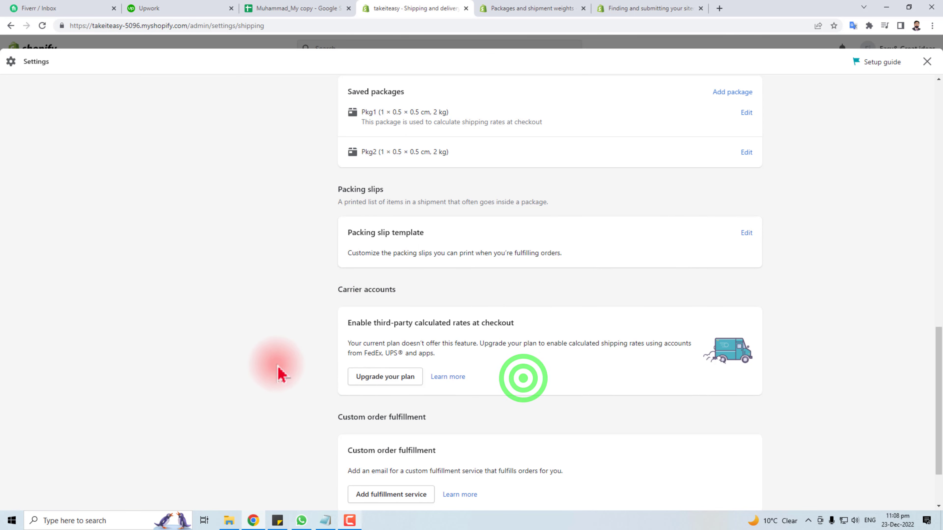
{"action": "scroll", "coordinate": [281, 372], "scroll_direction": "down", "scroll_amount": 2}
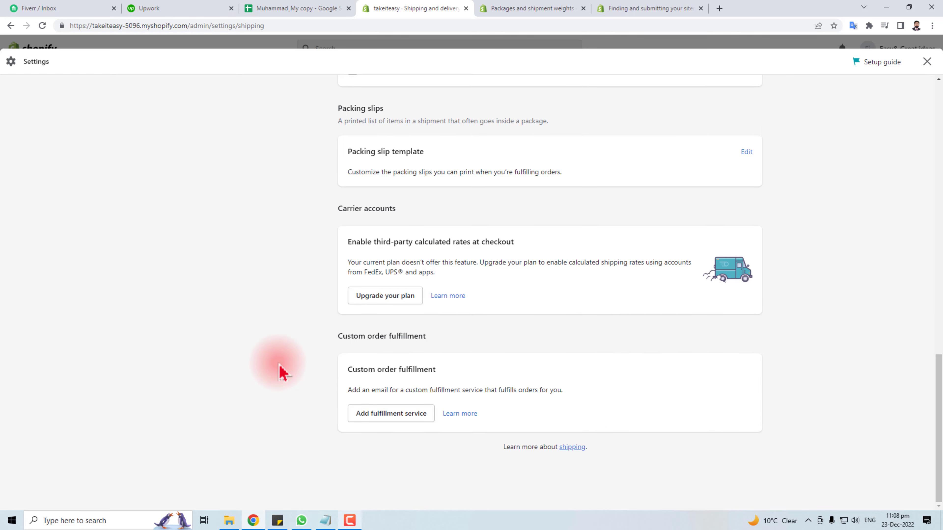
{"action": "left_click_drag", "start_coordinate": [348, 242], "coordinate": [544, 253]}
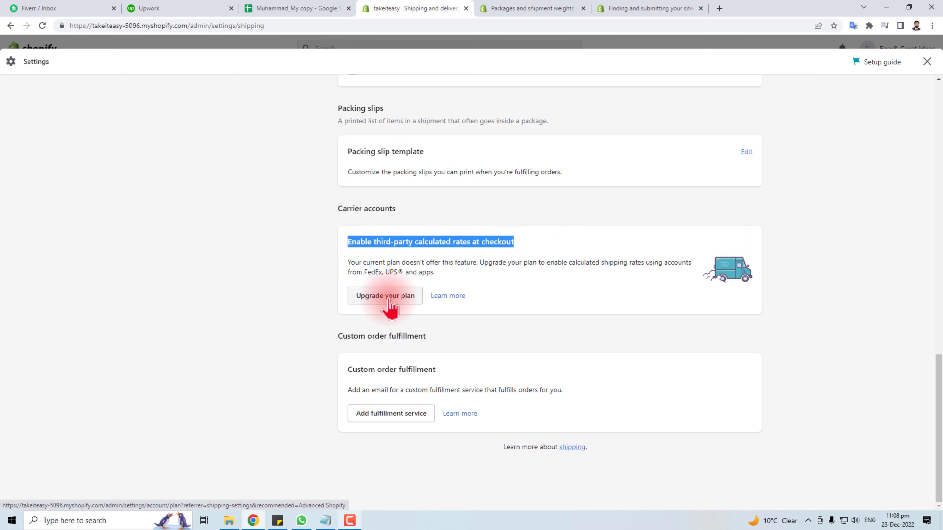
{"action": "left_click", "coordinate": [364, 271]}
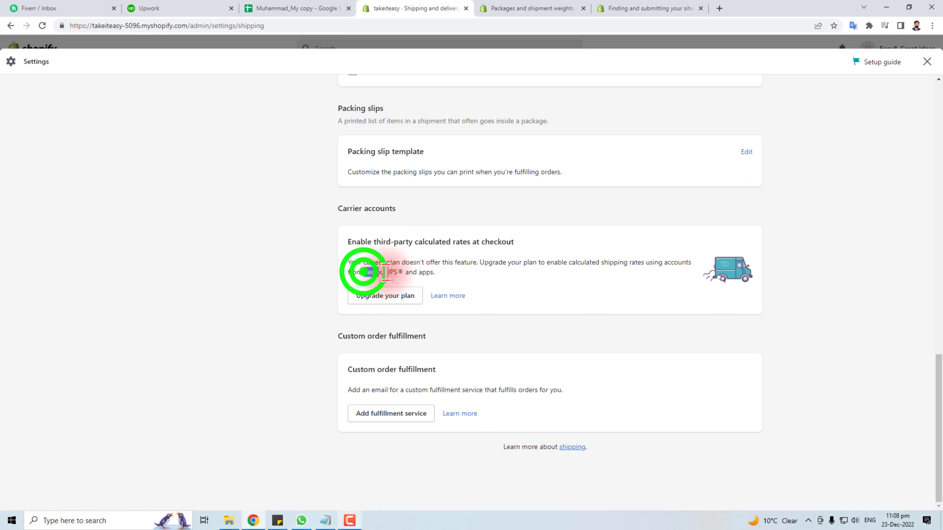
{"action": "left_click_drag", "start_coordinate": [385, 272], "coordinate": [395, 272]}
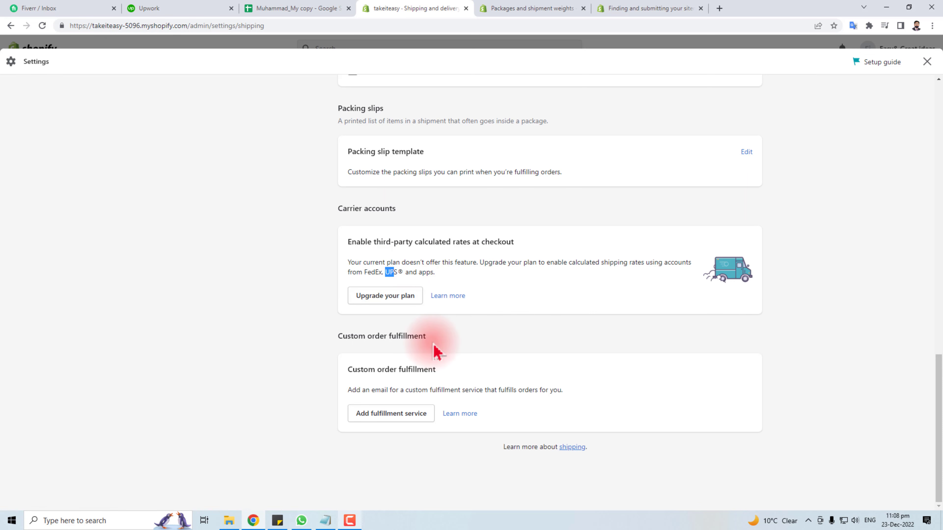
- Examine the custom order fulfillment section and its add-service form, close the form, and return to the start of the shipping overview
{"action": "left_click_drag", "start_coordinate": [337, 336], "coordinate": [449, 345]}
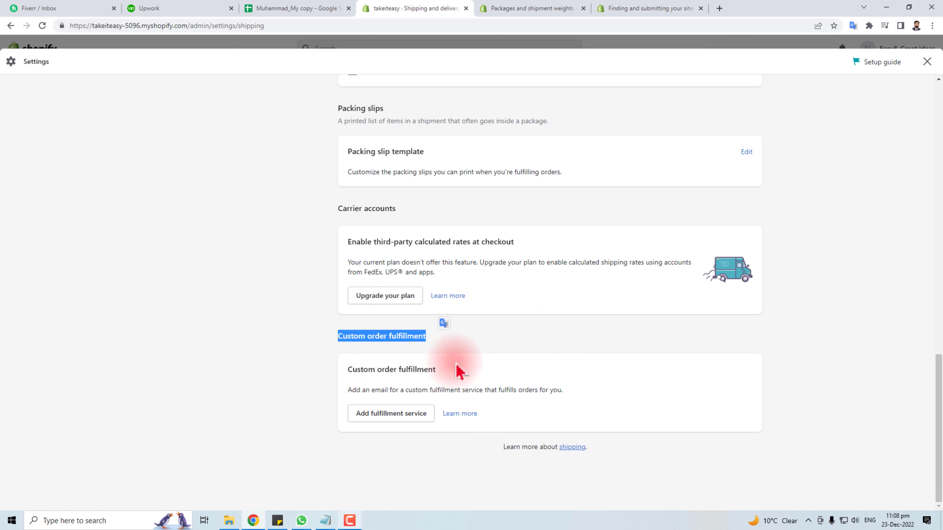
{"action": "left_click", "coordinate": [442, 343]}
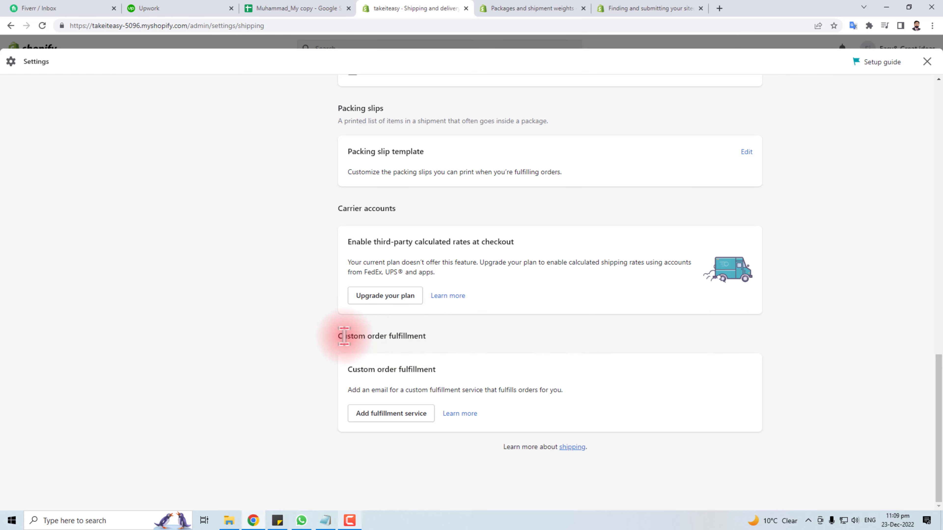
{"action": "left_click", "coordinate": [397, 412]}
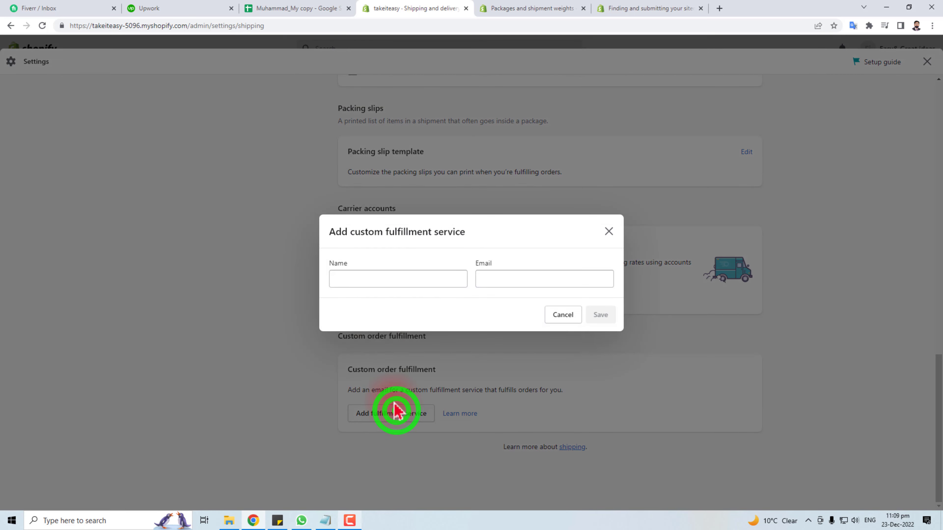
{"action": "left_click", "coordinate": [609, 231]}
{"action": "scroll", "coordinate": [611, 391], "scroll_direction": "up", "scroll_amount": 10}
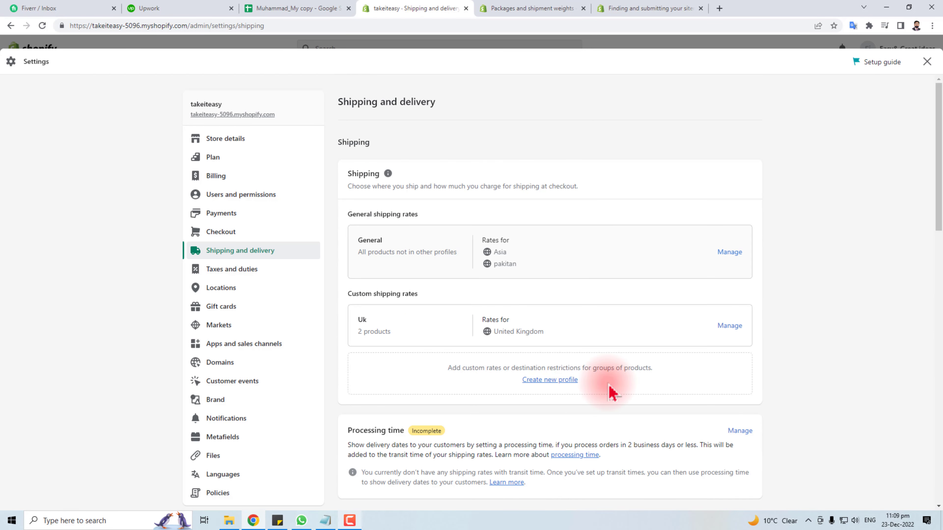